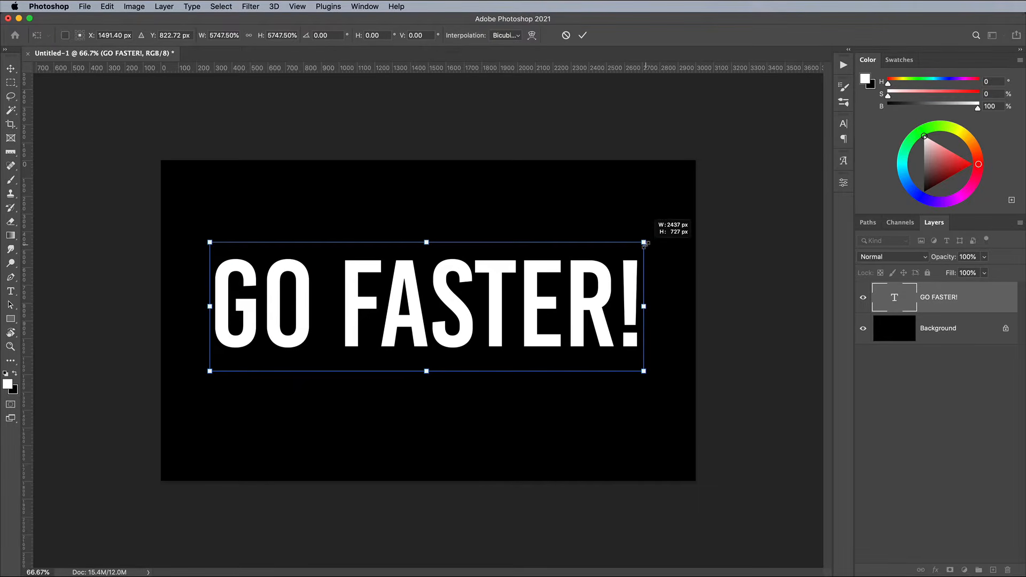
Move the enlarged GO FASTER! text to the canvas centre, about X 1502 px and Y 831 px, and commit the transform
{"action": "left_click_drag", "start_coordinate": [565, 304], "coordinate": [569, 306]}
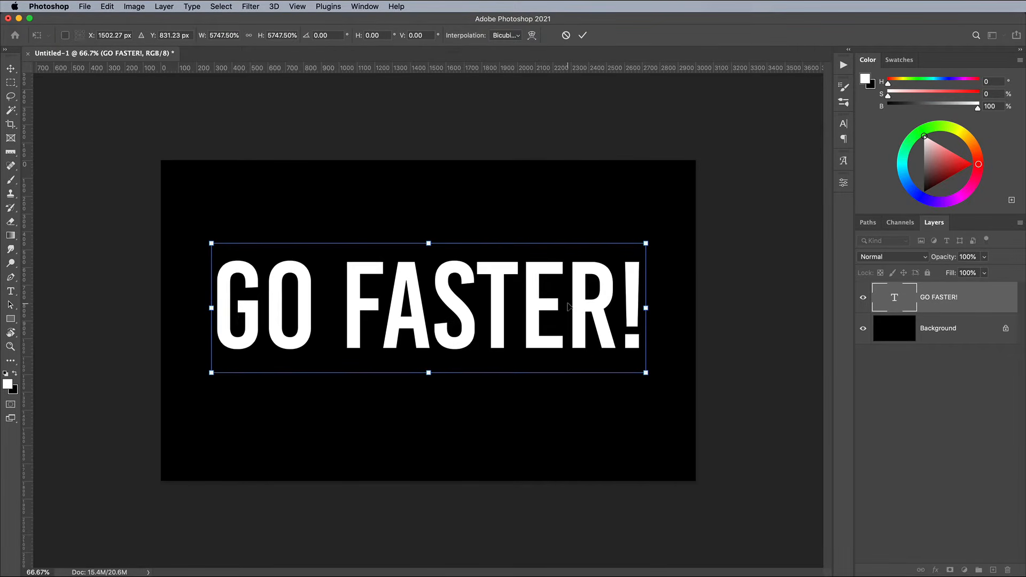
{"action": "key", "text": "Return"}
{"action": "key", "text": "super+1"}
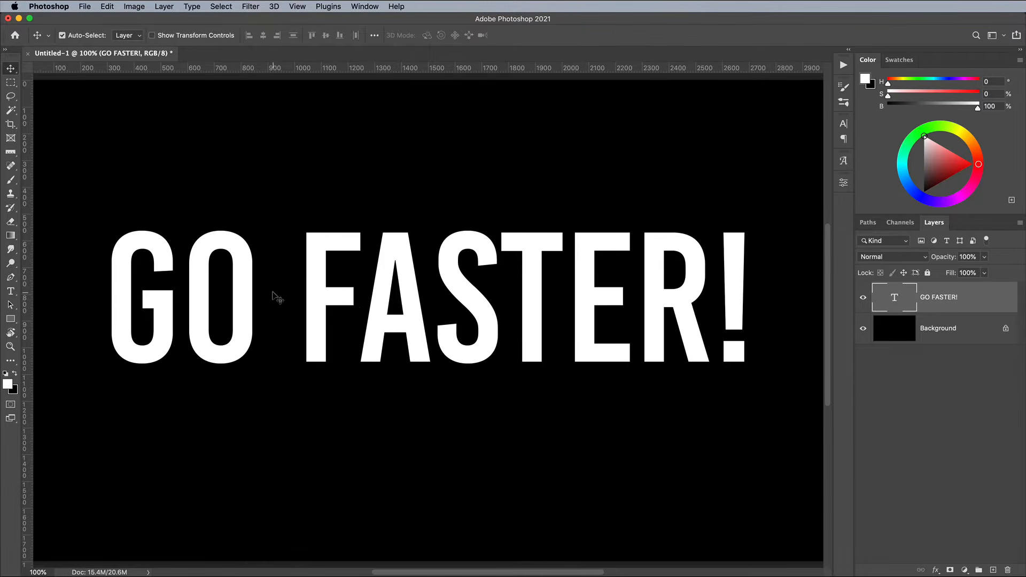
Set the baseline shift of the O in GO to 50 pt
{"action": "key", "text": "t"}
{"action": "left_click_drag", "start_coordinate": [192, 282], "coordinate": [230, 282]}
{"action": "left_click", "coordinate": [842, 126]}
{"action": "left_click", "coordinate": [714, 190]}
{"action": "key", "text": "shift+Up"}
{"action": "key", "text": "shift+Up"}
{"action": "key", "text": "shift+Up"}
{"action": "key", "text": "shift+Up"}
{"action": "key", "text": "shift+Up"}
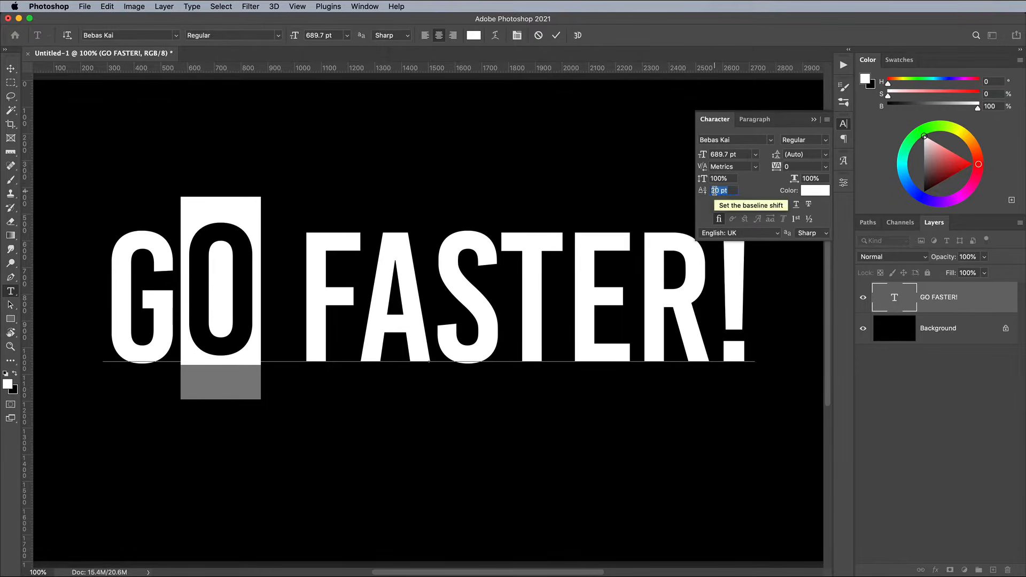
Raise the A, T and R of FASTER with a 50 pt baseline shift each and finish editing the text
{"action": "left_click_drag", "start_coordinate": [364, 293], "coordinate": [432, 289]}
{"action": "left_click_drag", "start_coordinate": [505, 284], "coordinate": [566, 283]}
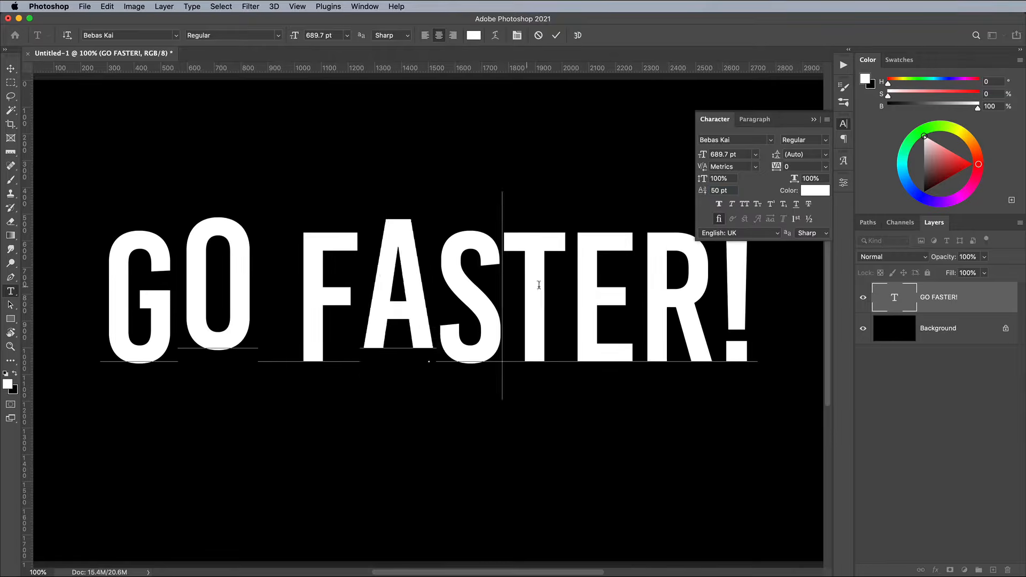
{"action": "left_click", "coordinate": [715, 190]}
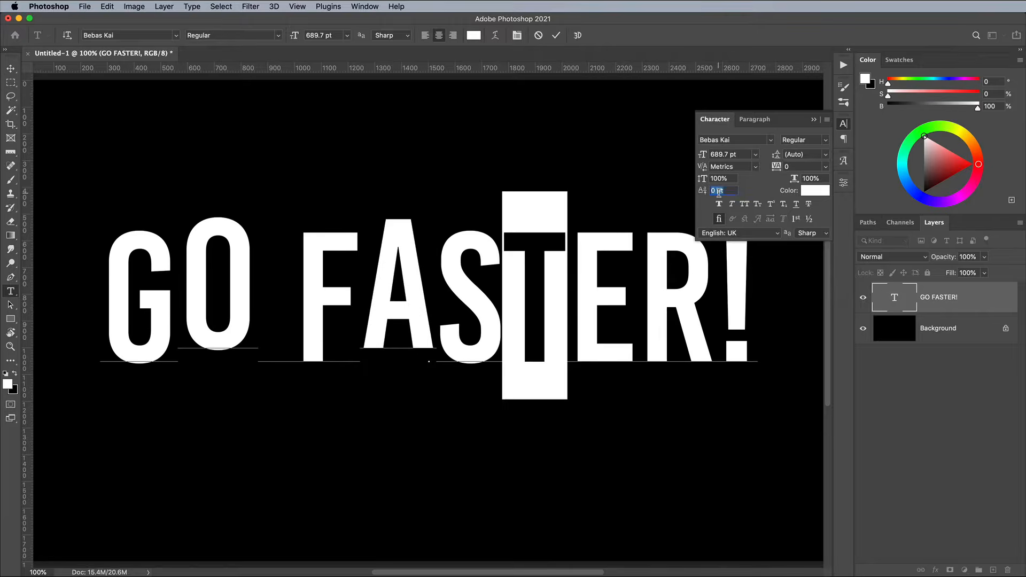
{"action": "key", "text": "shift+Up"}
{"action": "key", "text": "shift+Up"}
{"action": "key", "text": "shift+Up"}
{"action": "key", "text": "shift+Up"}
{"action": "key", "text": "shift+Up"}
{"action": "left_click_drag", "start_coordinate": [646, 271], "coordinate": [711, 272]}
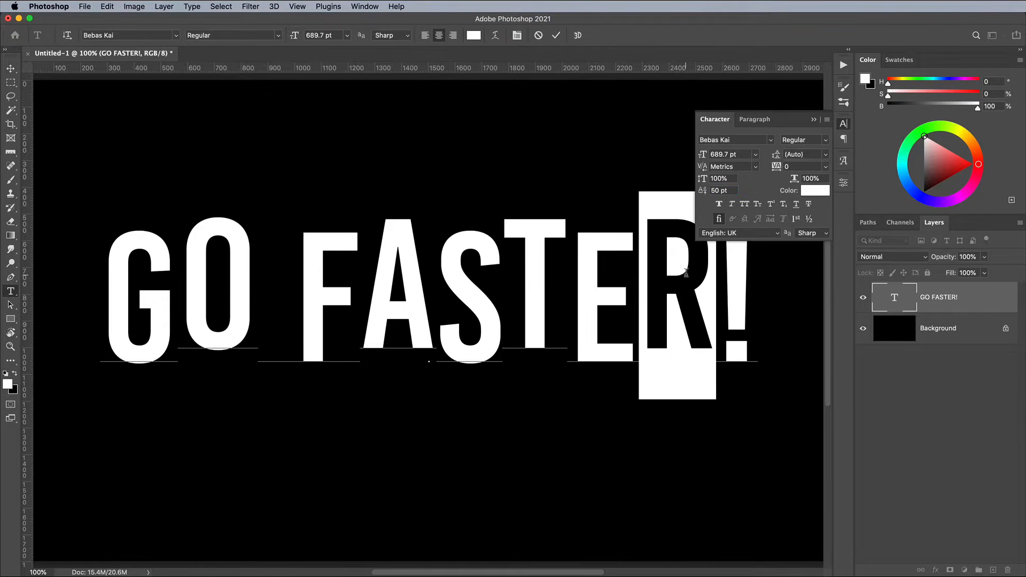
{"action": "left_click", "coordinate": [843, 124]}
{"action": "left_click", "coordinate": [11, 69]}
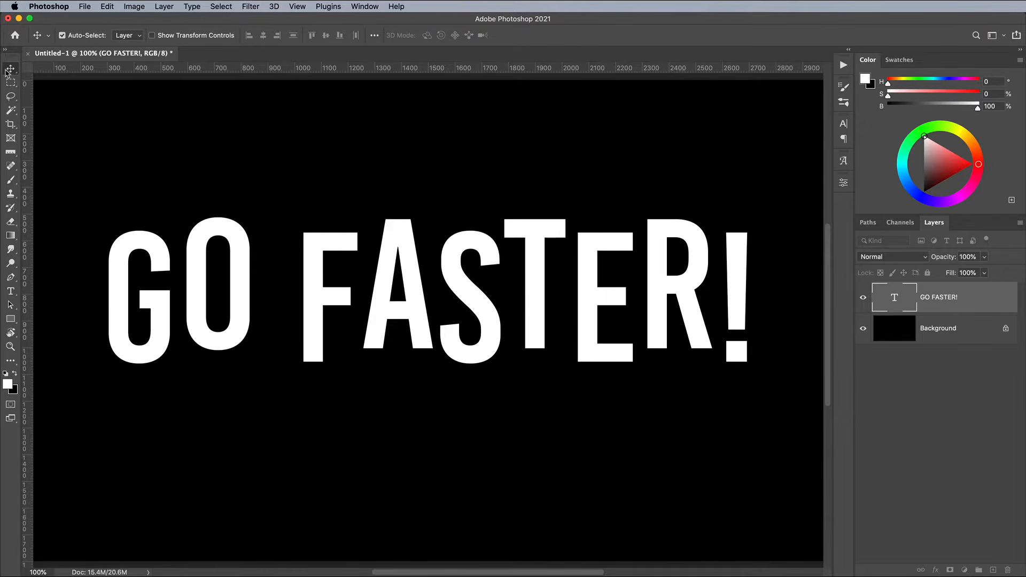
Rasterize the GO FASTER! text layer and add a new empty layer above it
{"action": "right_click", "coordinate": [983, 297]}
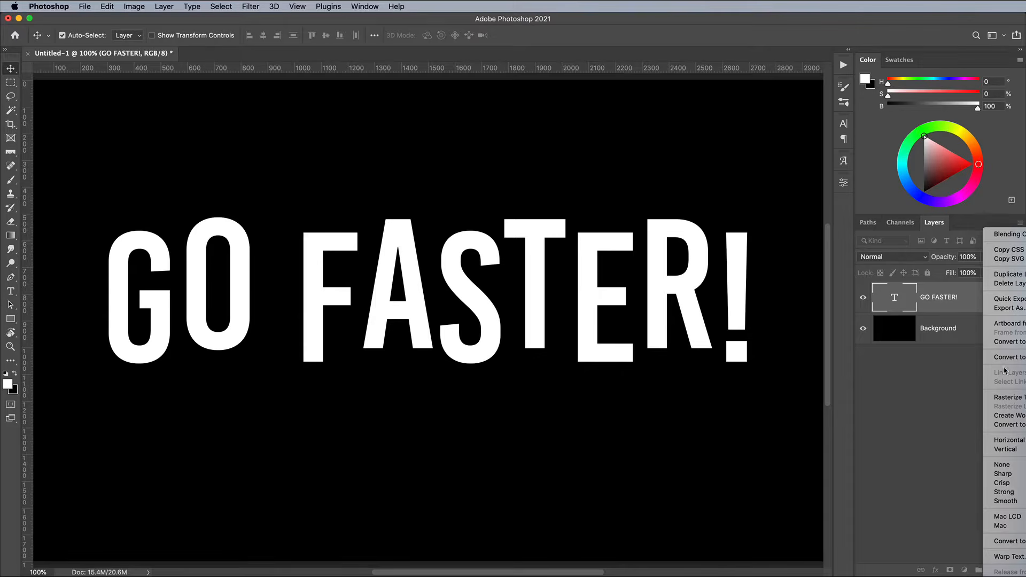
{"action": "left_click", "coordinate": [1009, 398]}
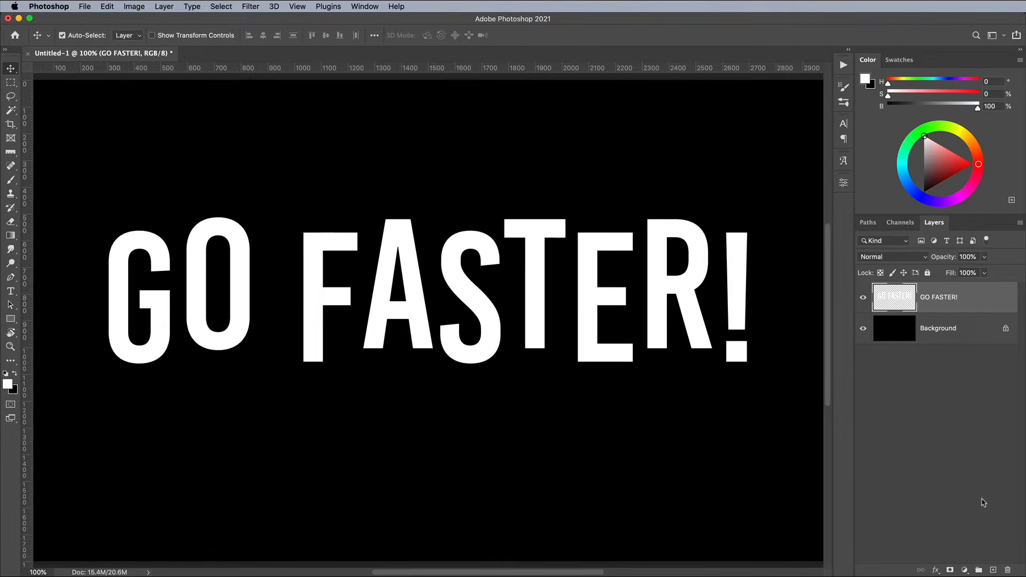
{"action": "left_click", "coordinate": [993, 570]}
Choose the Line tool and set its stroke to white at 20 px
{"action": "left_click", "coordinate": [11, 320]}
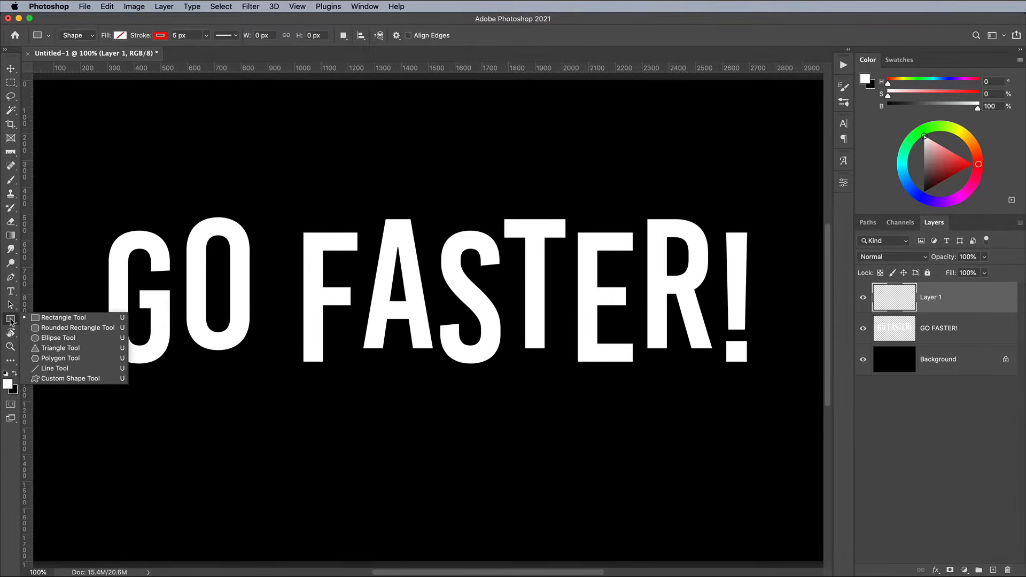
{"action": "left_click", "coordinate": [54, 368]}
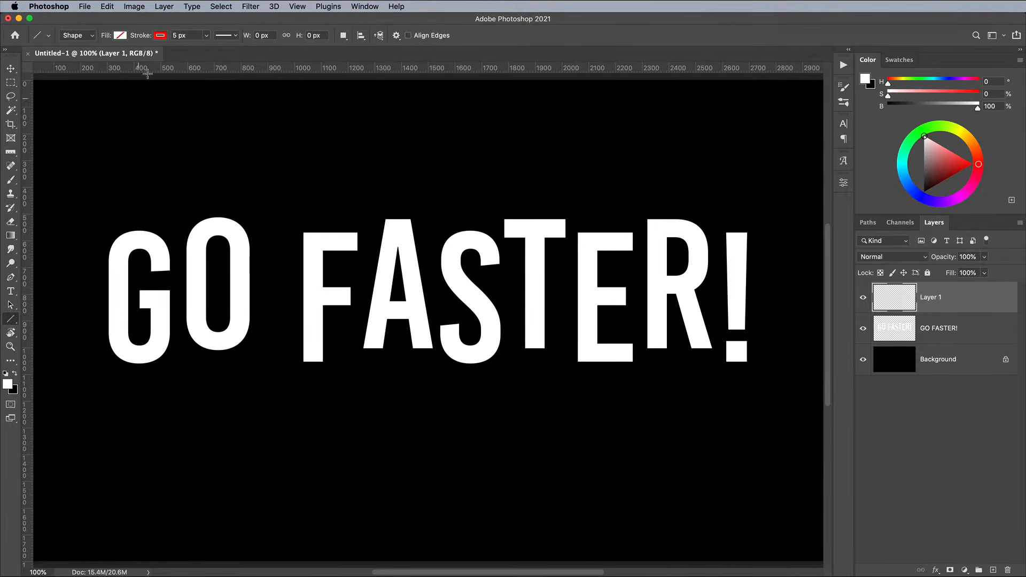
{"action": "left_click", "coordinate": [160, 36]}
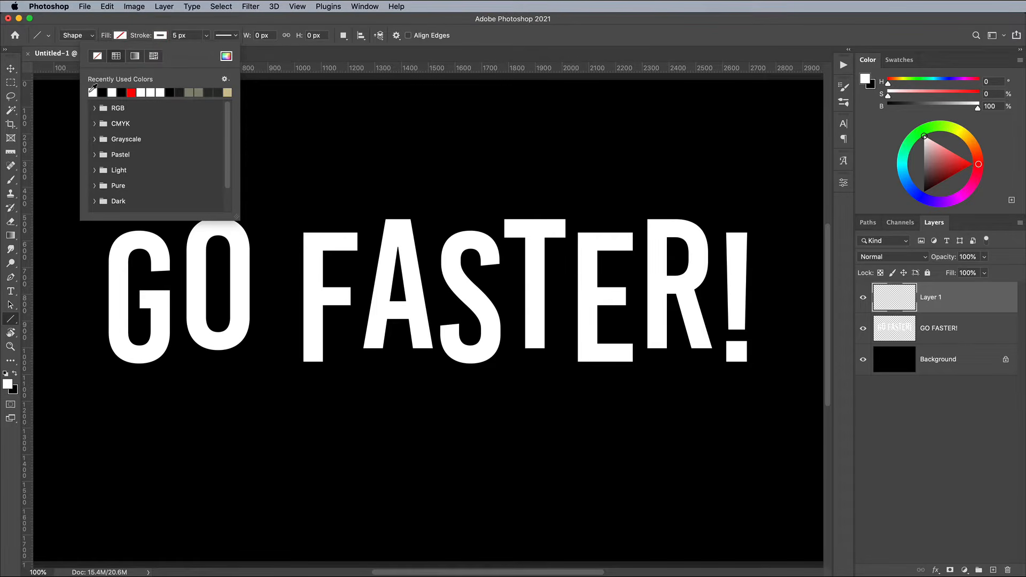
{"action": "left_click", "coordinate": [173, 34]}
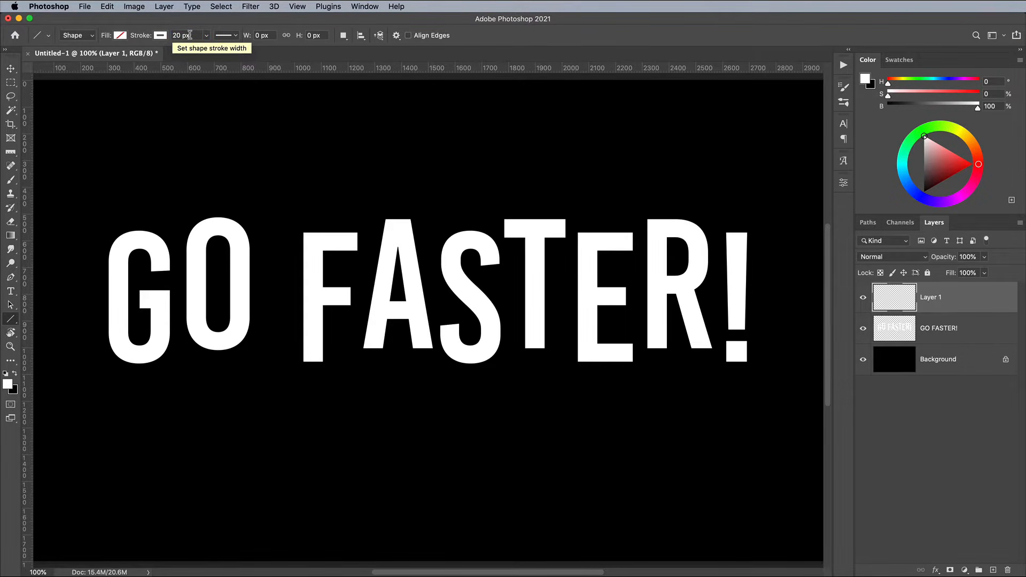
Give the line stroke round caps and round corners
{"action": "left_click", "coordinate": [227, 36]}
{"action": "left_click", "coordinate": [224, 152]}
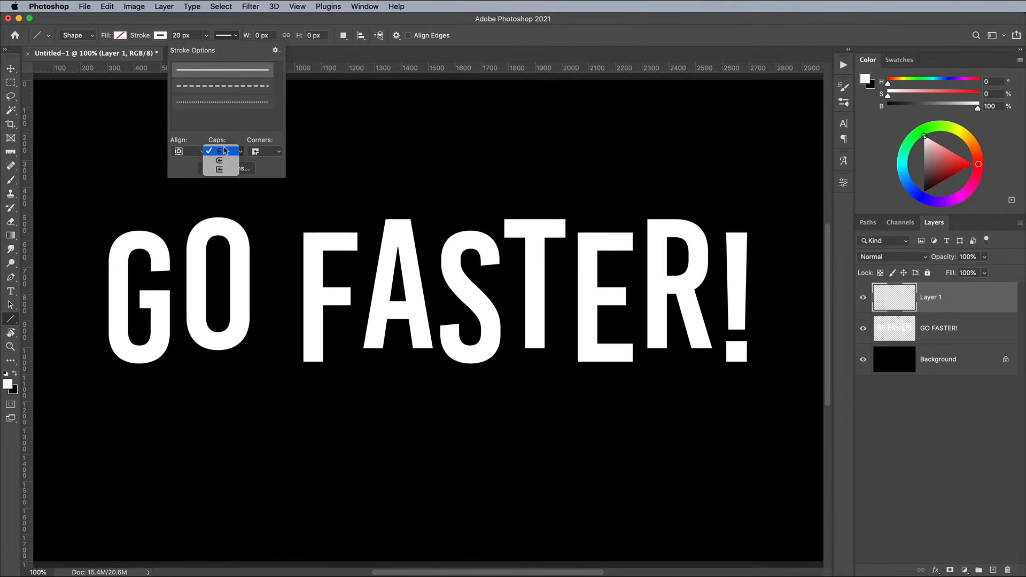
{"action": "left_click", "coordinate": [225, 160]}
{"action": "left_click", "coordinate": [265, 152]}
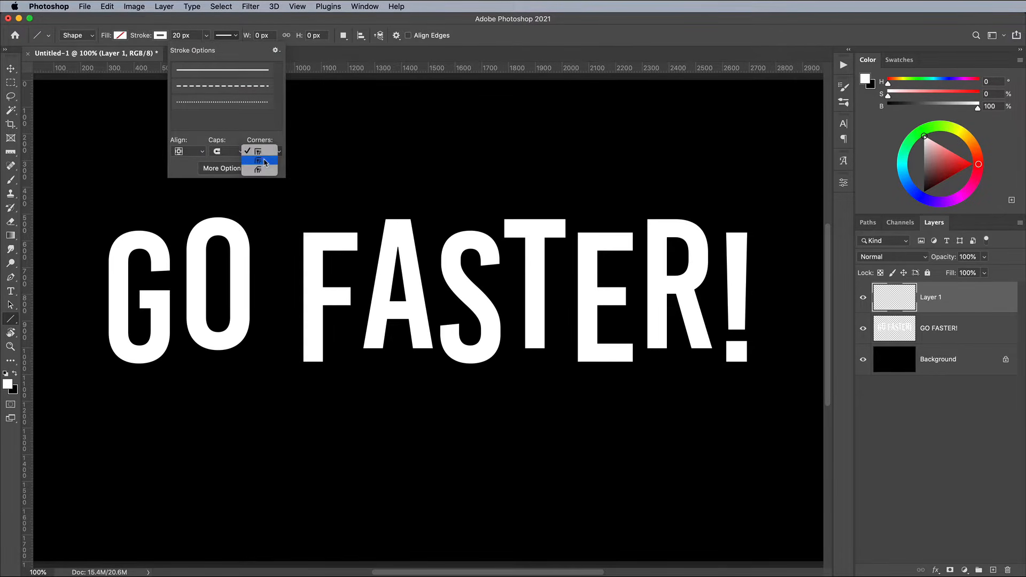
{"action": "left_click", "coordinate": [264, 161]}
{"action": "left_click", "coordinate": [268, 133]}
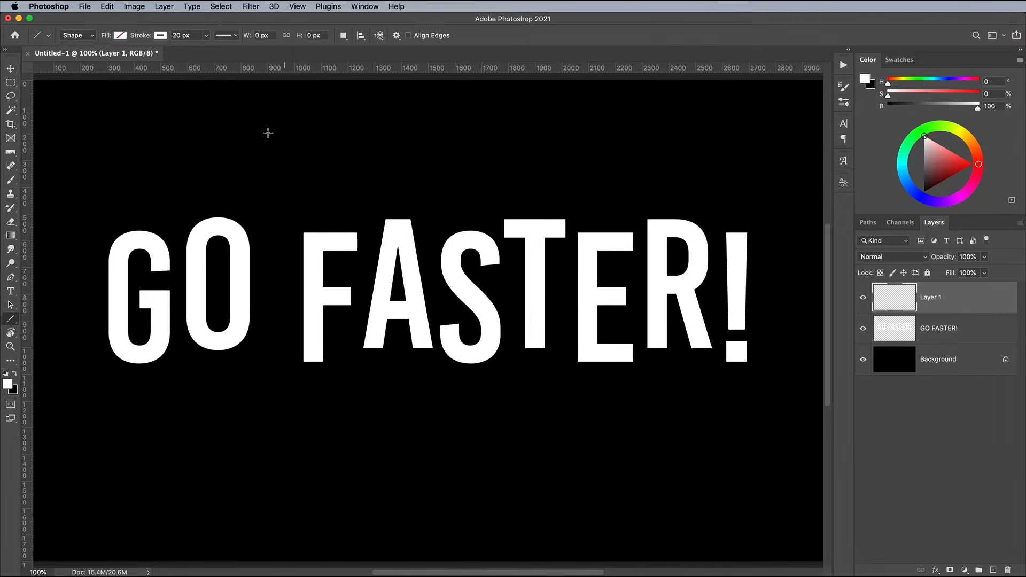
Draw two horizontal lines trailing from the upper left of the G, about 258 px and 102 px long
{"action": "left_click_drag", "start_coordinate": [136, 233], "coordinate": [68, 233]}
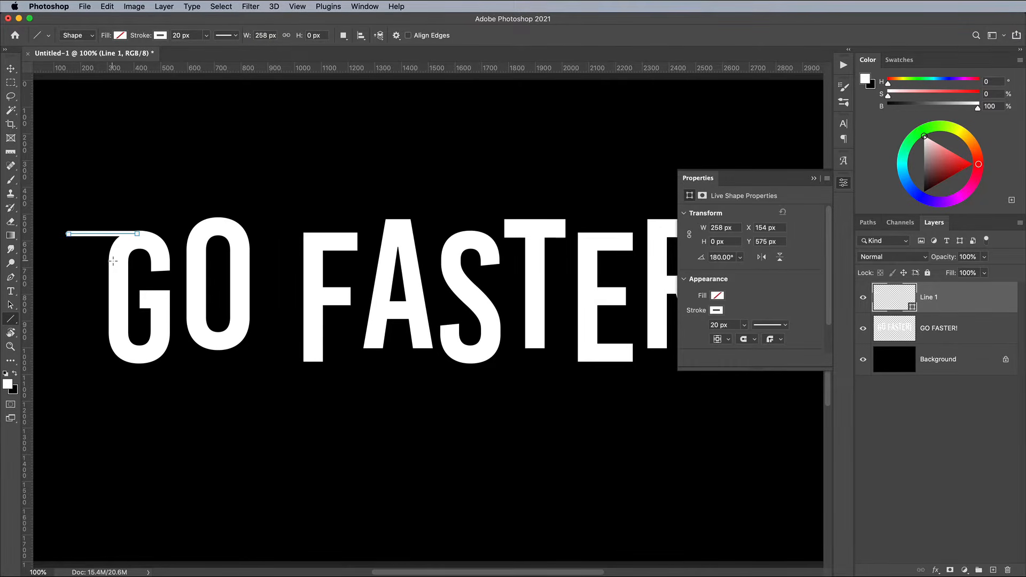
{"action": "left_click_drag", "start_coordinate": [115, 262], "coordinate": [88, 261]}
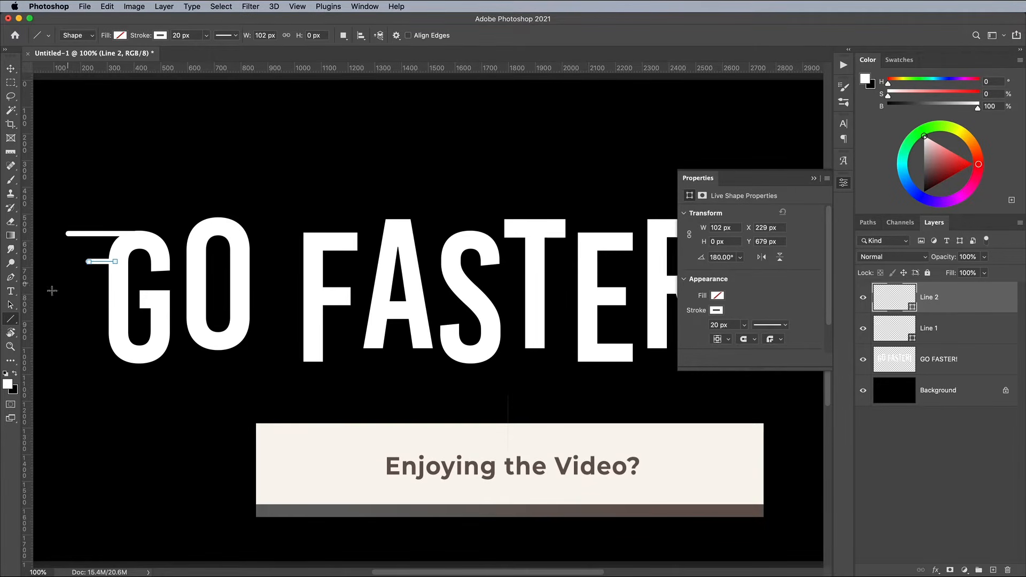
Rotate the canvas view 180° and draw lines about 183 px and 323 px long trailing from the lower half of the G
{"action": "key", "text": "r"}
{"action": "left_click_drag", "start_coordinate": [290, 223], "coordinate": [492, 370]}
{"action": "left_click_drag", "start_coordinate": [567, 366], "coordinate": [325, 366]}
{"action": "key", "text": "u"}
{"action": "key", "text": "super+plus"}
{"action": "left_click_drag", "start_coordinate": [451, 322], "coordinate": [295, 305]}
{"action": "left_click_drag", "start_coordinate": [401, 319], "coordinate": [505, 319]}
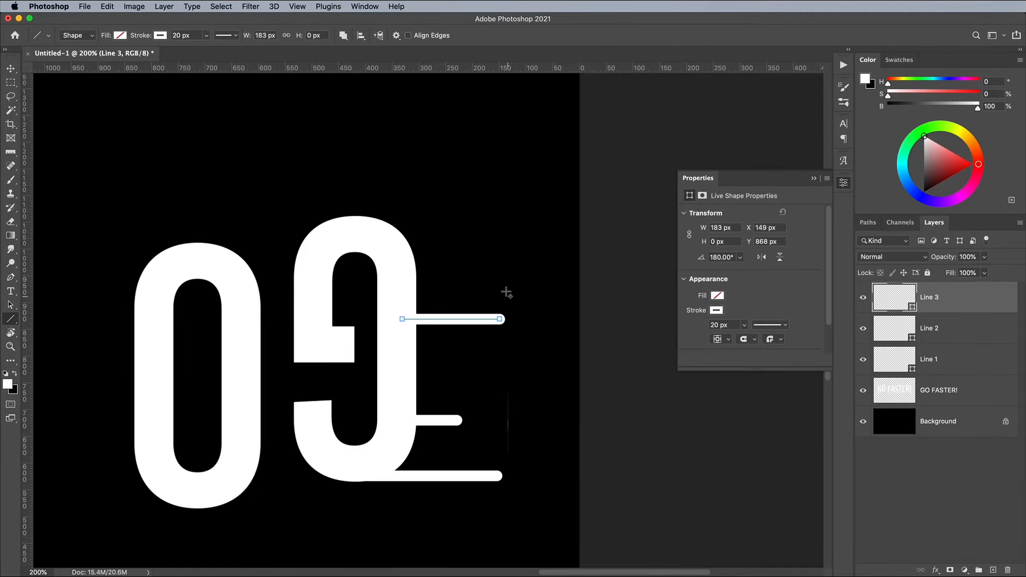
{"action": "left_click_drag", "start_coordinate": [364, 224], "coordinate": [537, 225]}
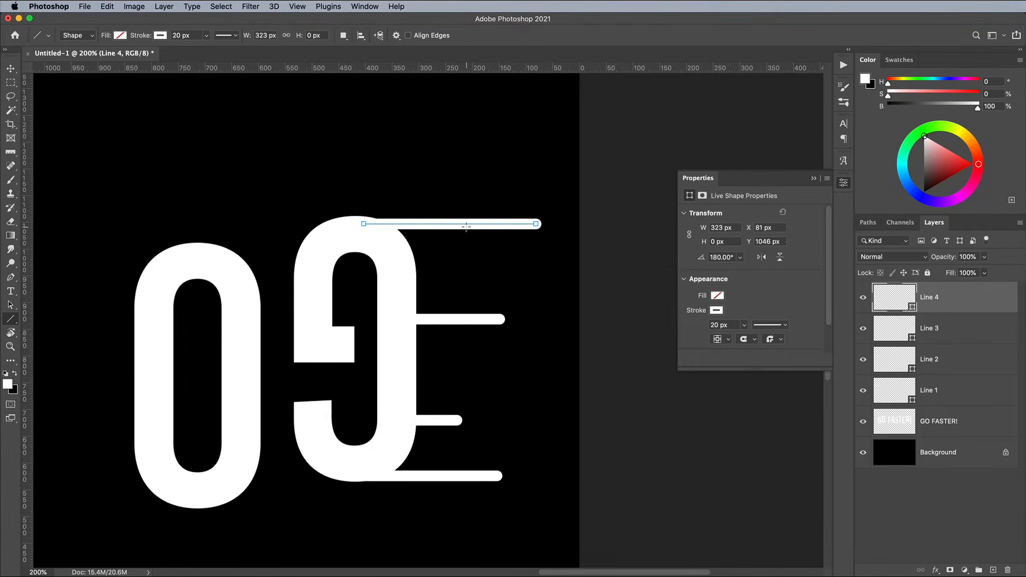
Draw more white horizontal lines of varied lengths trailing from the back edges of all the remaining letters and the exclamation mark
{"action": "left_click_drag", "start_coordinate": [454, 227], "coordinate": [452, 227]}
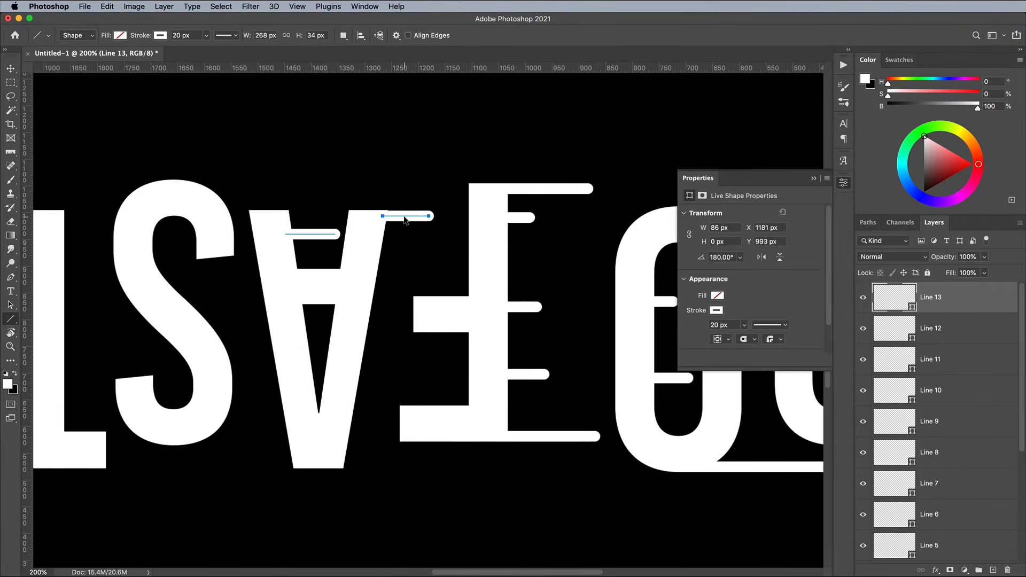
{"action": "left_click_drag", "start_coordinate": [340, 462], "coordinate": [448, 462]}
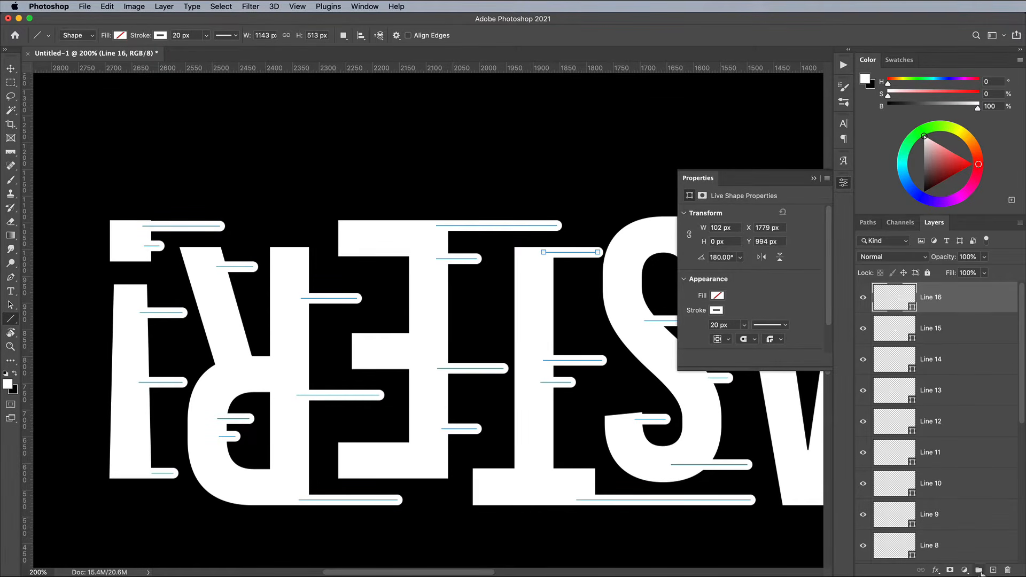
Add a new layer and set the line stroke to black at 10 px
{"action": "left_click", "coordinate": [993, 570]}
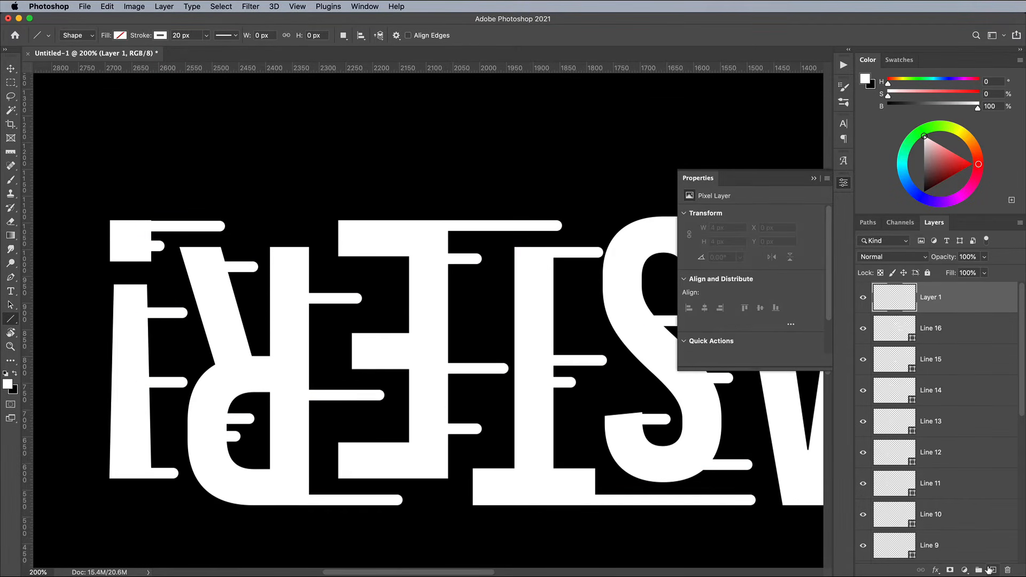
{"action": "left_click", "coordinate": [160, 36]}
{"action": "left_click", "coordinate": [107, 88]}
{"action": "left_click", "coordinate": [176, 35]}
Draw three short black horizontal lines cutting into the front edge of the exclamation mark, the first about 62 px long
{"action": "left_click_drag", "start_coordinate": [264, 298], "coordinate": [369, 304]}
{"action": "left_click_drag", "start_coordinate": [268, 265], "coordinate": [302, 265]}
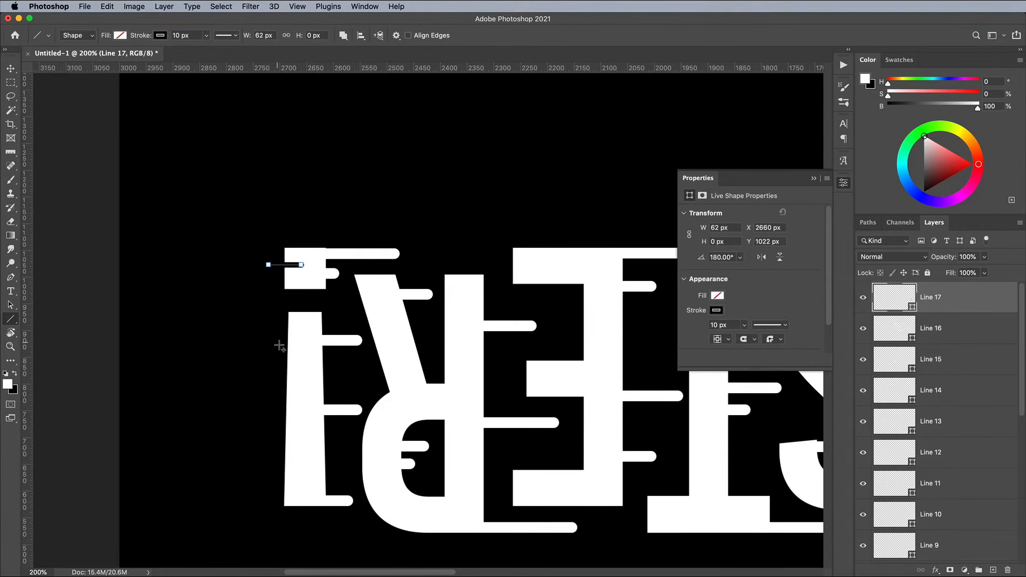
{"action": "left_click_drag", "start_coordinate": [272, 339], "coordinate": [298, 339]}
{"action": "left_click_drag", "start_coordinate": [260, 437], "coordinate": [302, 437]}
Draw four short black horizontal lines cutting into the front edges of the R
{"action": "left_click_drag", "start_coordinate": [365, 366], "coordinate": [391, 365]}
{"action": "left_click_drag", "start_coordinate": [347, 451], "coordinate": [376, 451]}
{"action": "left_click_drag", "start_coordinate": [437, 316], "coordinate": [461, 315]}
{"action": "left_click_drag", "start_coordinate": [367, 514], "coordinate": [416, 515]}
Draw six short black horizontal lines cutting into the arms and stem of the E
{"action": "left_click_drag", "start_coordinate": [517, 377], "coordinate": [547, 377]}
{"action": "left_click_drag", "start_coordinate": [503, 259], "coordinate": [542, 259]}
{"action": "left_click_drag", "start_coordinate": [508, 273], "coordinate": [529, 274]}
{"action": "left_click_drag", "start_coordinate": [511, 478], "coordinate": [560, 478]}
{"action": "left_click_drag", "start_coordinate": [575, 318], "coordinate": [602, 318]}
{"action": "left_click_drag", "start_coordinate": [578, 343], "coordinate": [591, 343]}
Draw short black horizontal lines cutting into the front edges of the remaining letters, from the T across to the G
{"action": "left_click_drag", "start_coordinate": [598, 347], "coordinate": [319, 339]}
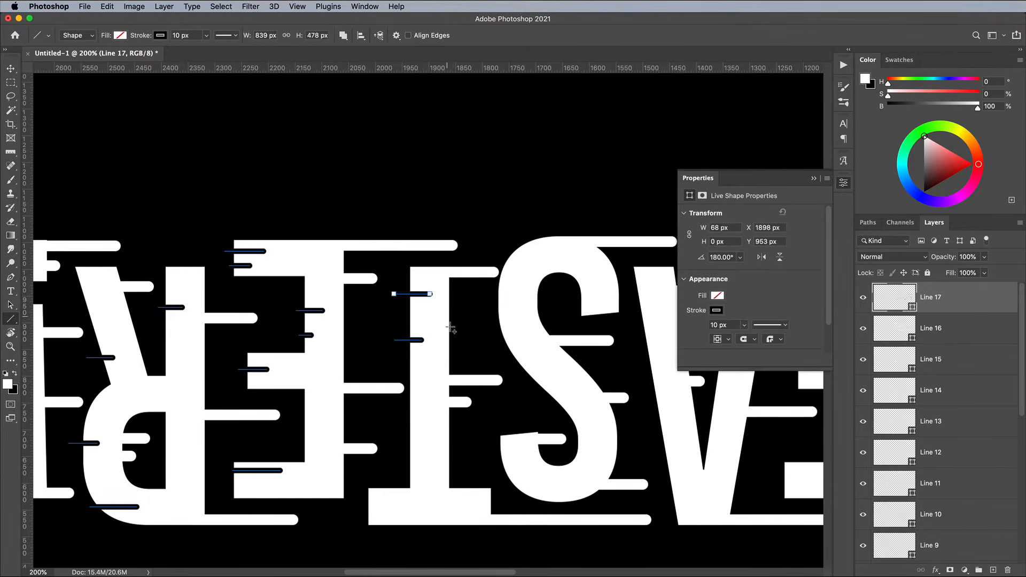
{"action": "left_click_drag", "start_coordinate": [572, 454], "coordinate": [457, 392]}
{"action": "left_click_drag", "start_coordinate": [509, 302], "coordinate": [535, 302]}
{"action": "mouse_move", "coordinate": [561, 233]}
{"action": "left_mouse_down"}
{"action": "mouse_move", "coordinate": [581, 234]}
{"action": "mouse_move", "coordinate": [245, 237]}
{"action": "left_mouse_up"}
{"action": "left_click_drag", "start_coordinate": [374, 390], "coordinate": [398, 389]}
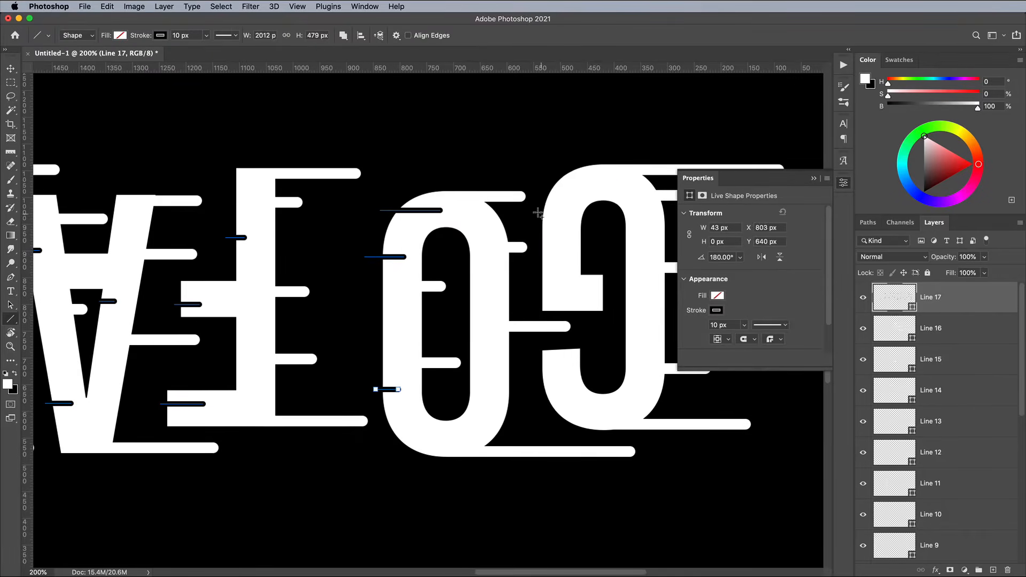
{"action": "left_click_drag", "start_coordinate": [533, 178], "coordinate": [613, 179]}
{"action": "left_click_drag", "start_coordinate": [616, 250], "coordinate": [651, 251]}
Close the shape properties and reset the canvas view rotation to 0°
{"action": "key", "text": "super+minus"}
{"action": "left_click_drag", "start_coordinate": [532, 267], "coordinate": [674, 302]}
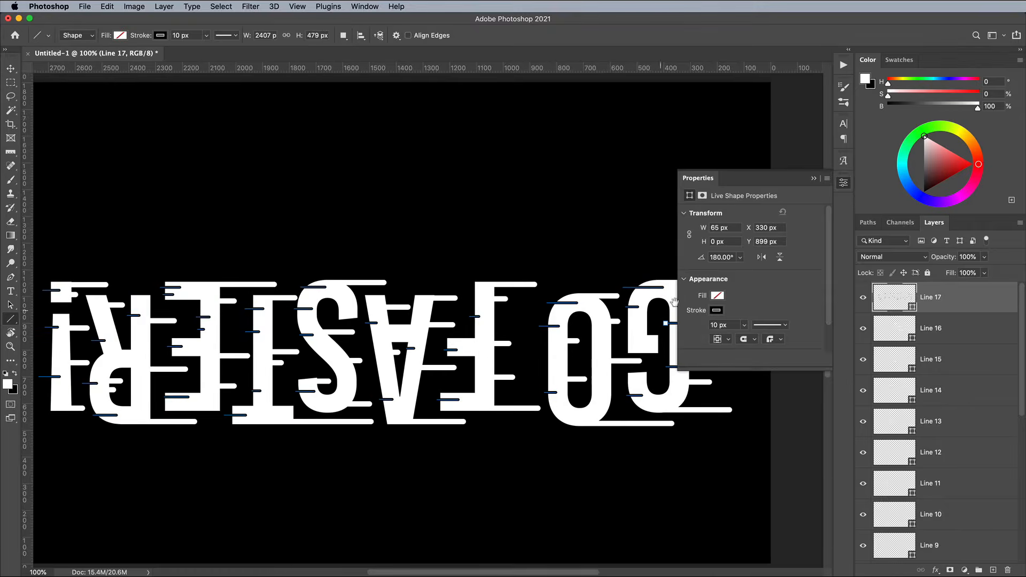
{"action": "left_click", "coordinate": [843, 183]}
{"action": "left_click_drag", "start_coordinate": [523, 301], "coordinate": [575, 283]}
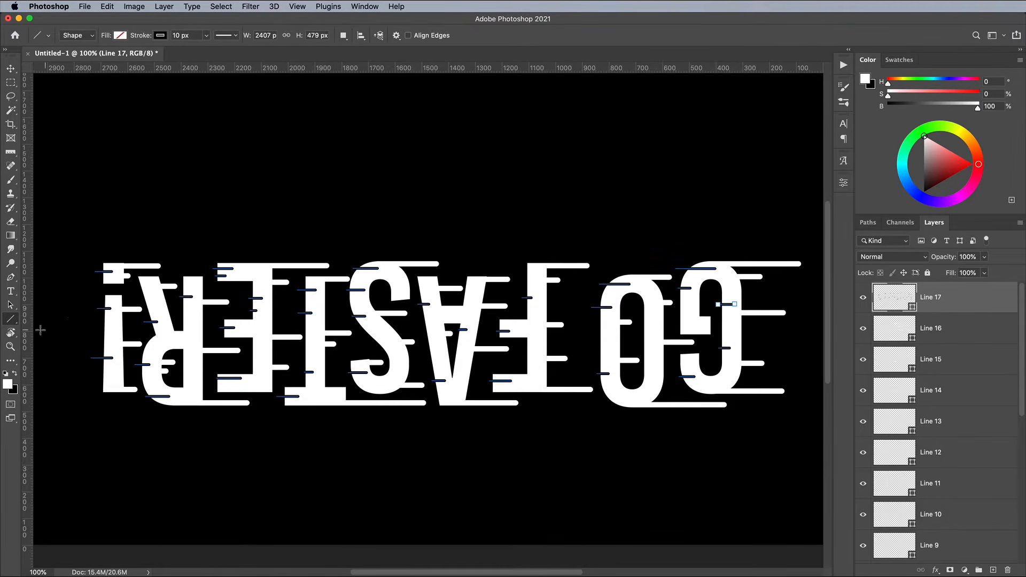
{"action": "key", "text": "r"}
{"action": "left_click", "coordinate": [181, 36]}
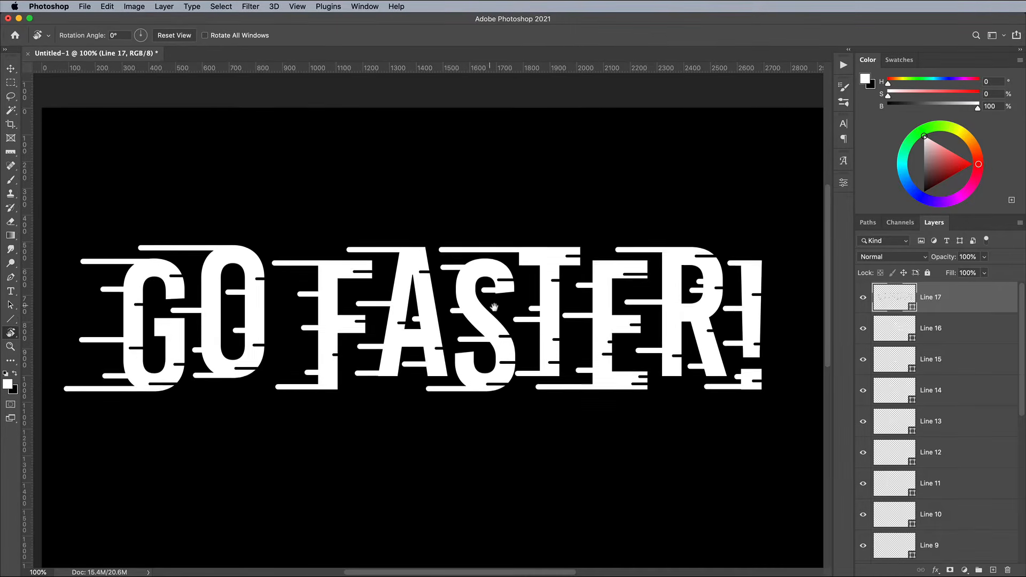
Select the white line layers from Line 16 down to Line 1 and merge them into one layer
{"action": "left_click", "coordinate": [961, 332]}
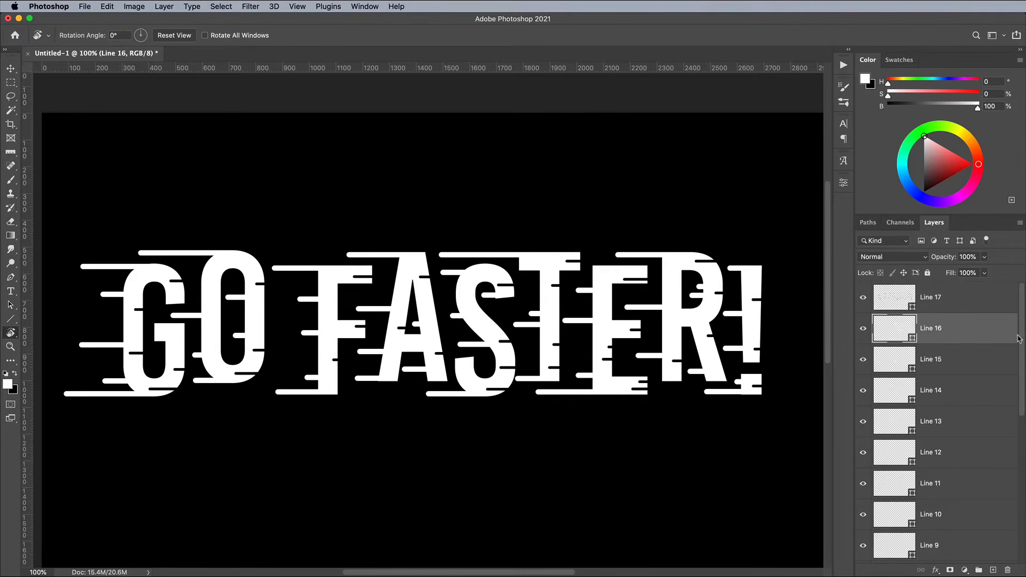
{"action": "left_click_drag", "start_coordinate": [1019, 340], "coordinate": [1018, 484]}
{"action": "left_click", "coordinate": [960, 481], "text": "shift"}
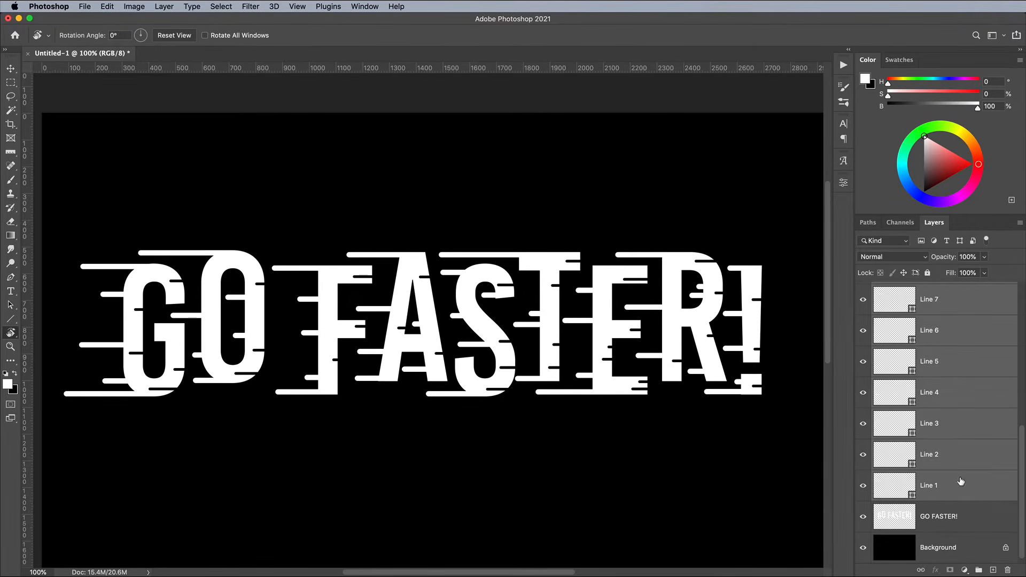
{"action": "key", "text": "super+e"}
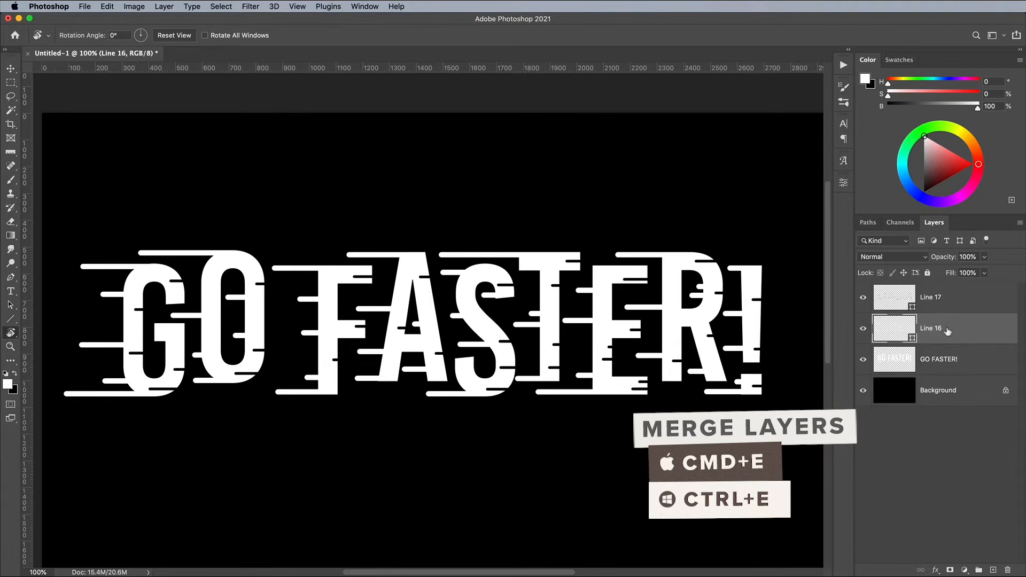
Rasterize the Line 16 layer with the white lines and the Line 17 layer with the black lines
{"action": "right_click", "coordinate": [951, 328]}
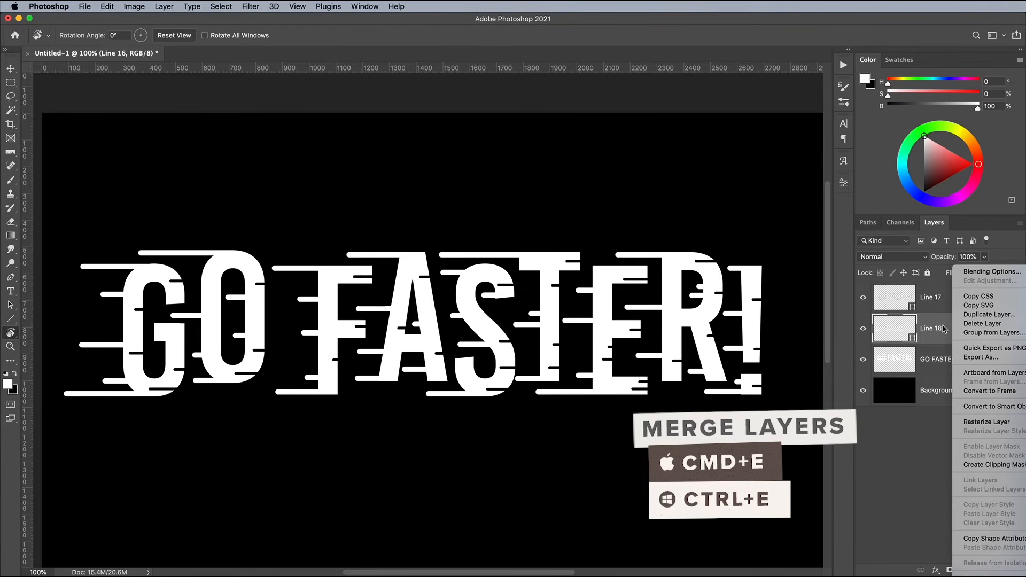
{"action": "left_click", "coordinate": [986, 422]}
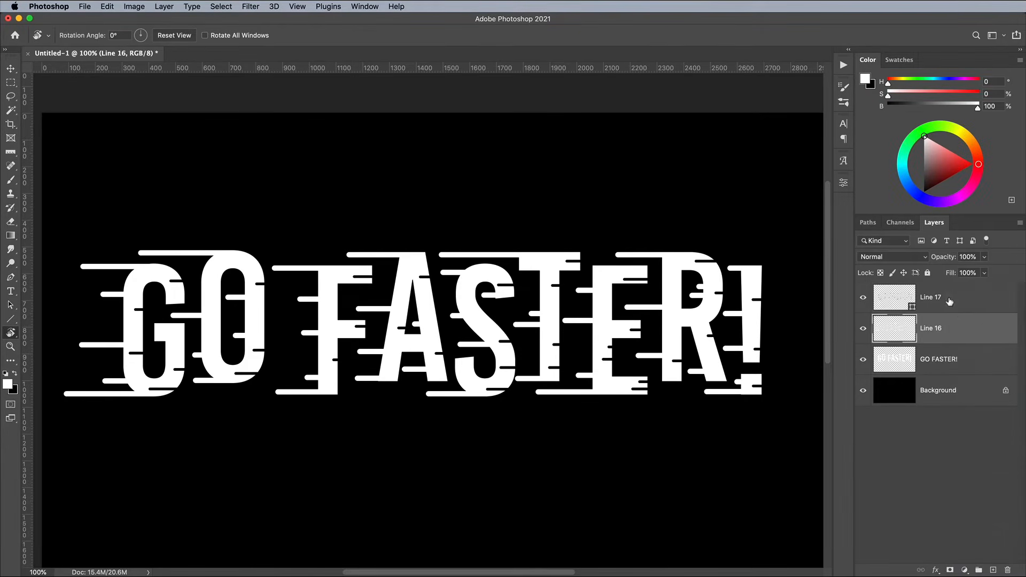
{"action": "right_click", "coordinate": [948, 302]}
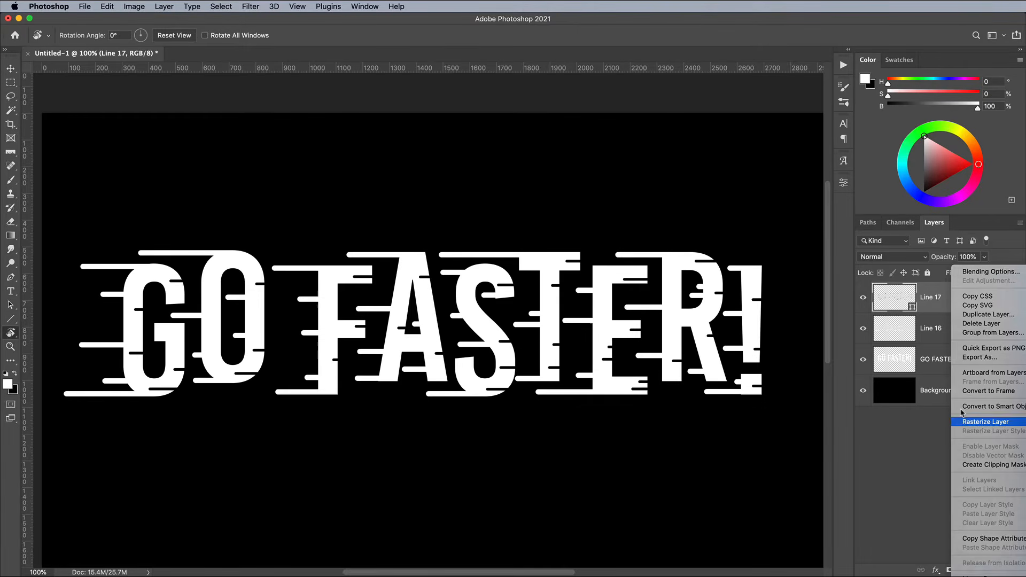
{"action": "left_click", "coordinate": [960, 419]}
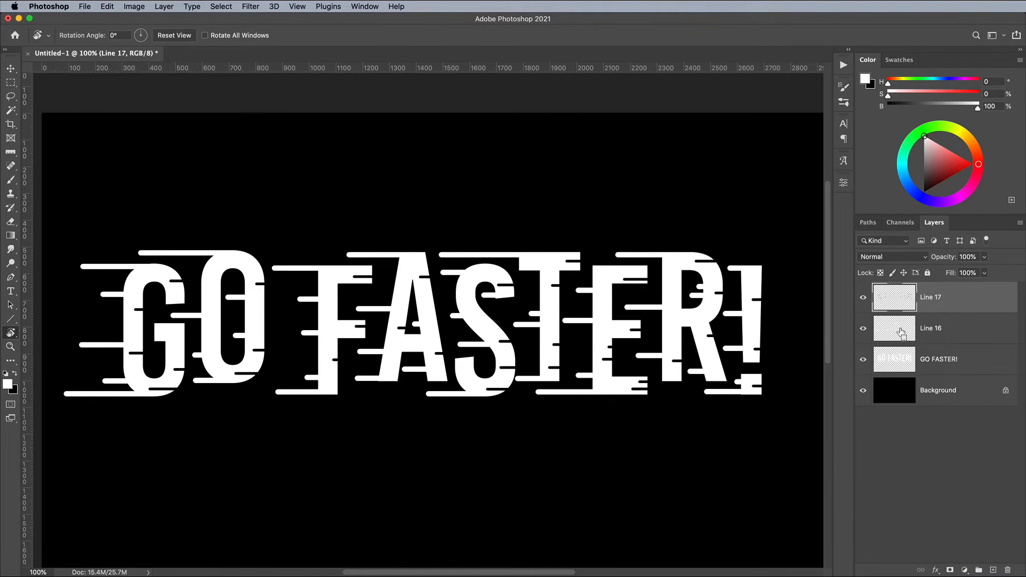
Using selections of the line shapes, add the white lines to and cut the black lines from the GO FASTER! layer, hiding both line layers
{"action": "left_click", "coordinate": [901, 333], "text": "super"}
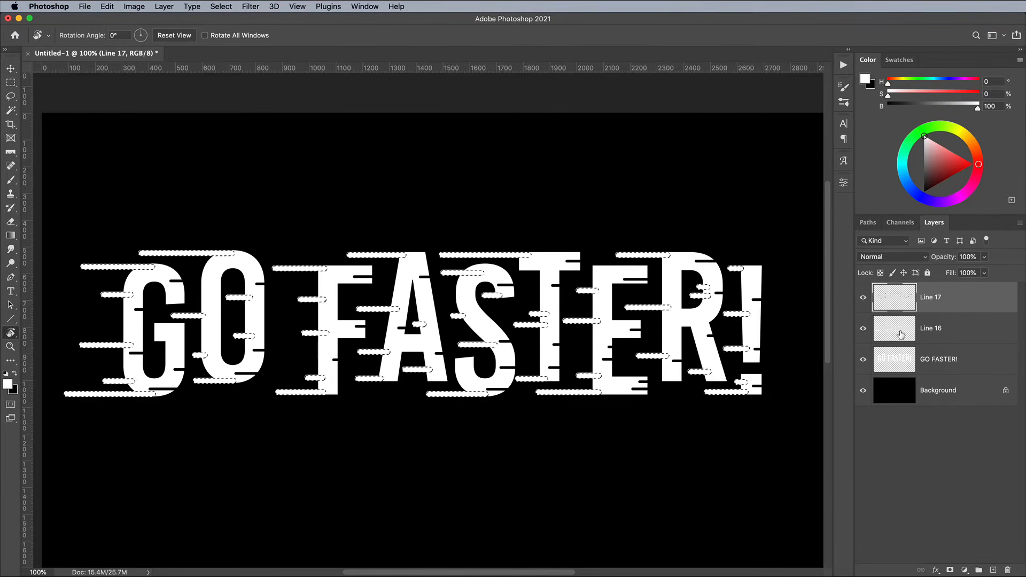
{"action": "left_click", "coordinate": [899, 364]}
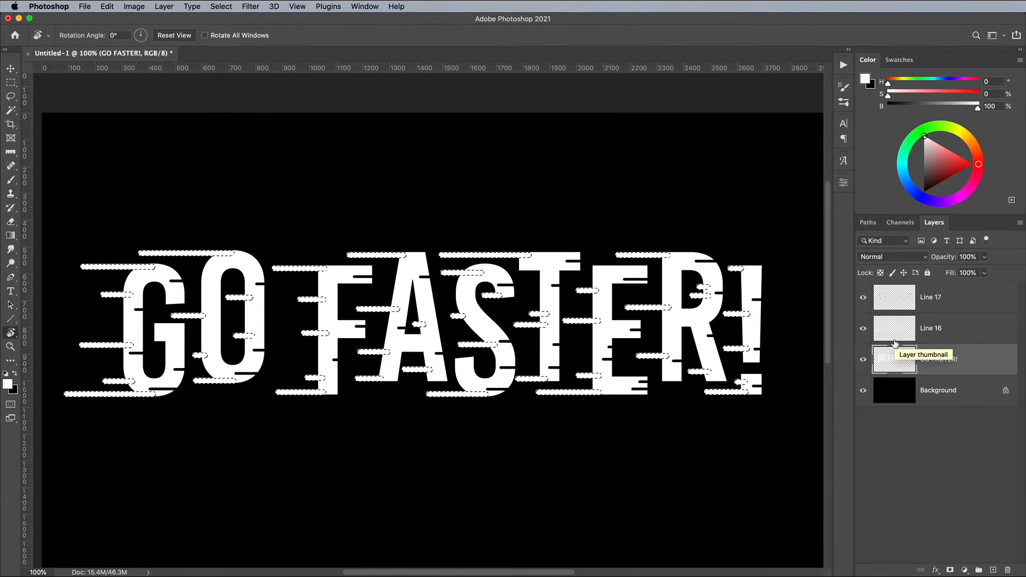
{"action": "left_click", "coordinate": [864, 330]}
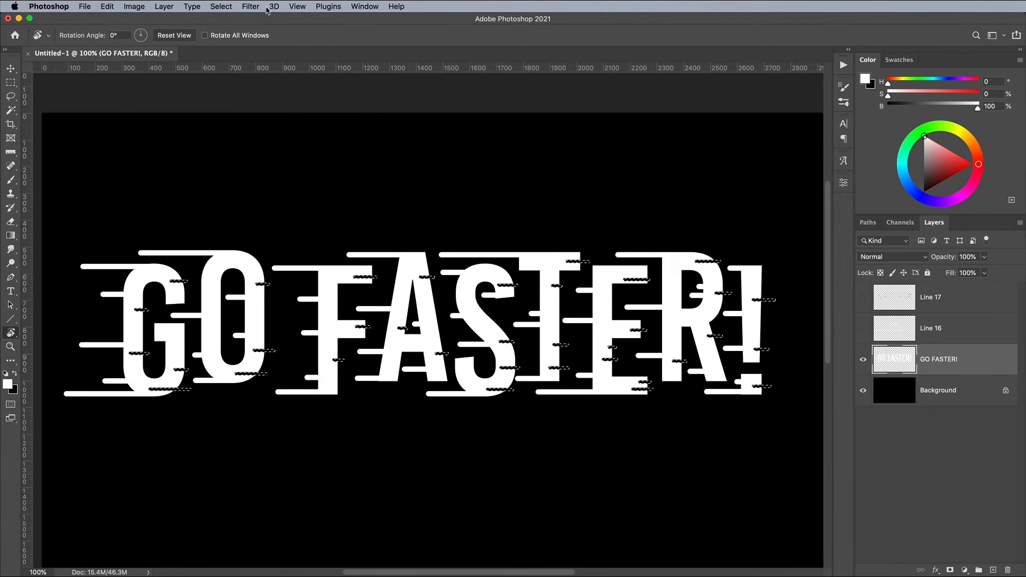
{"action": "left_click", "coordinate": [227, 7]}
{"action": "left_click", "coordinate": [233, 29]}
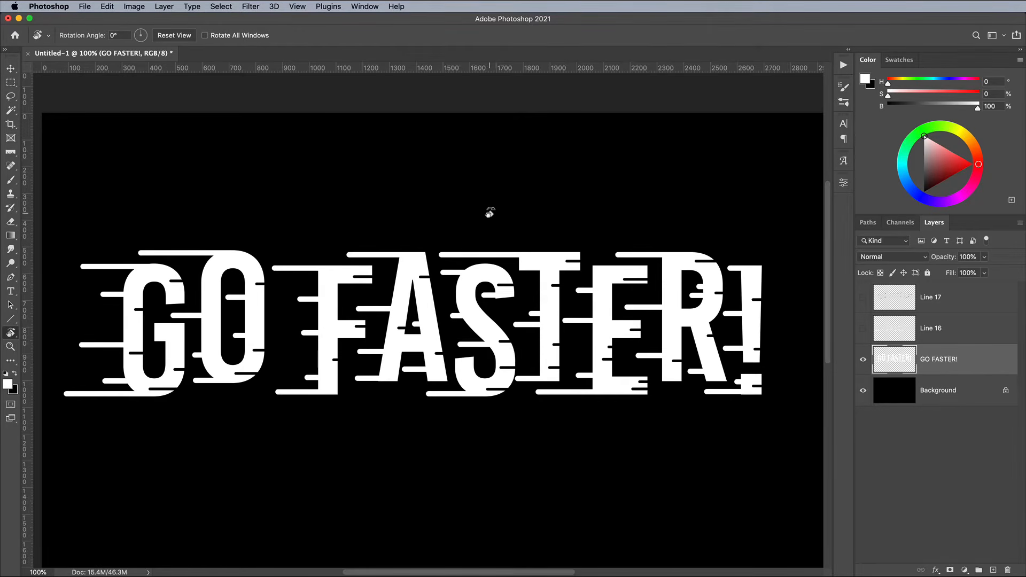
Round the sharp corners of the GO FASTER! layer with a Median noise filter at a radius of 4 pixels
{"action": "left_click", "coordinate": [251, 7]}
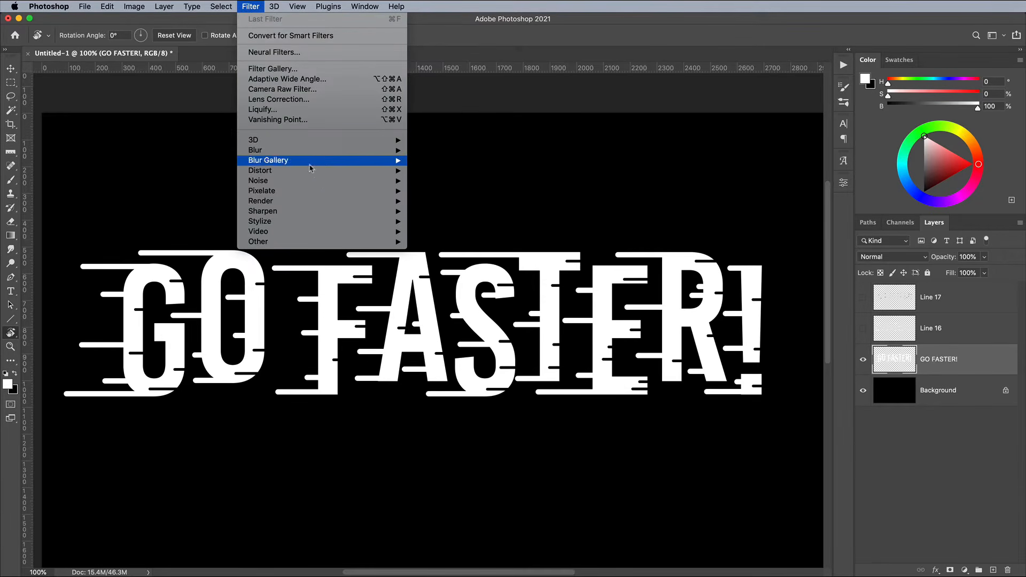
{"action": "mouse_move", "coordinate": [323, 181]}
{"action": "left_click", "coordinate": [430, 210]}
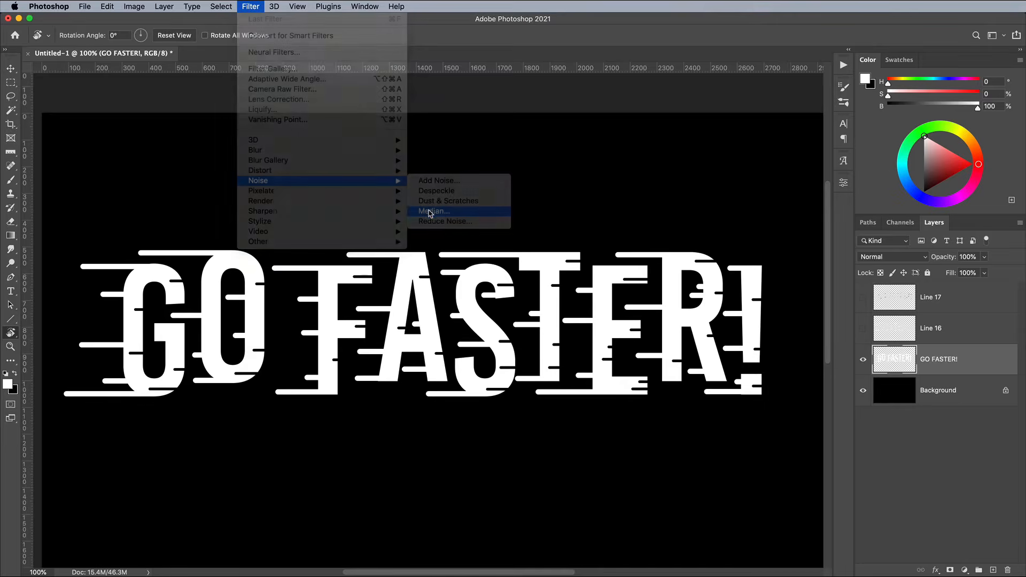
{"action": "key", "text": "super+plus"}
{"action": "key", "text": "super+plus"}
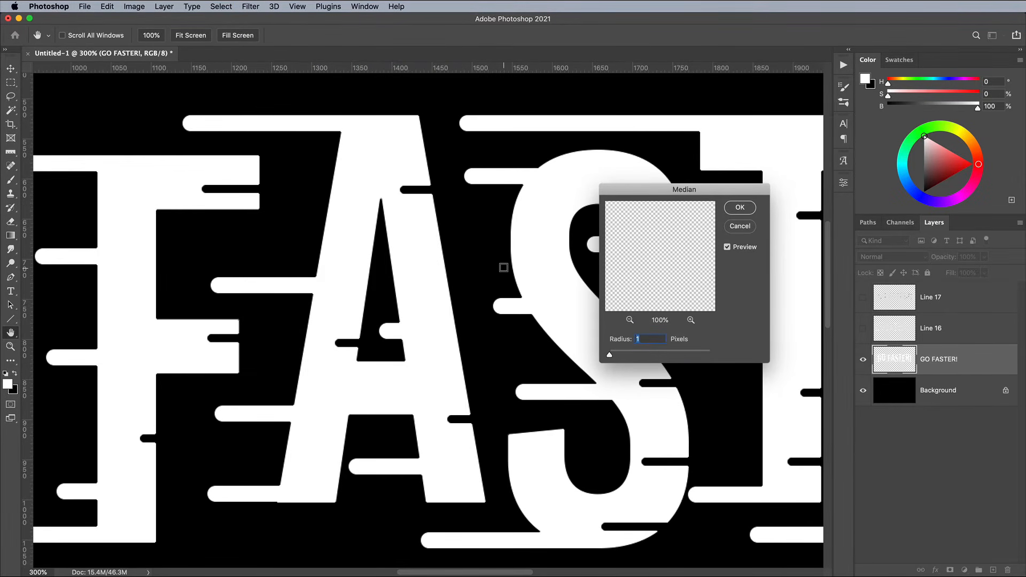
{"action": "key", "text": "Up"}
{"action": "key", "text": "Up"}
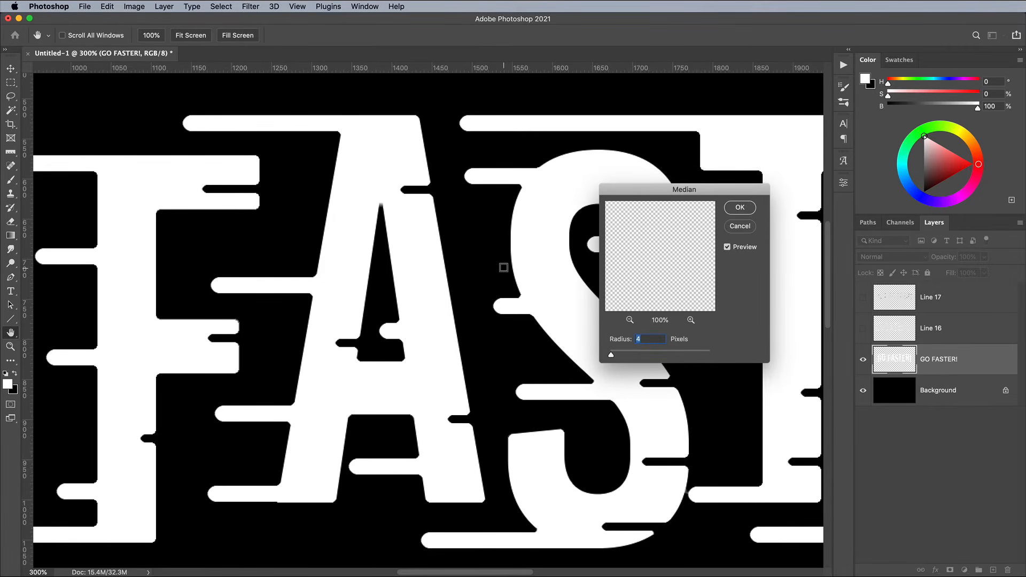
{"action": "left_click", "coordinate": [747, 208]}
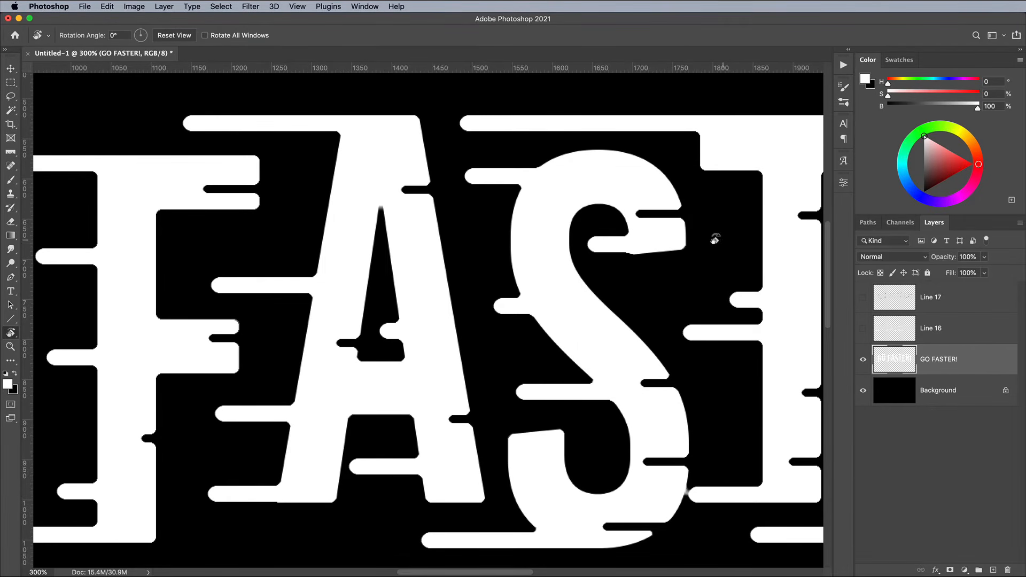
{"action": "key", "text": "super+minus"}
{"action": "key", "text": "super+minus"}
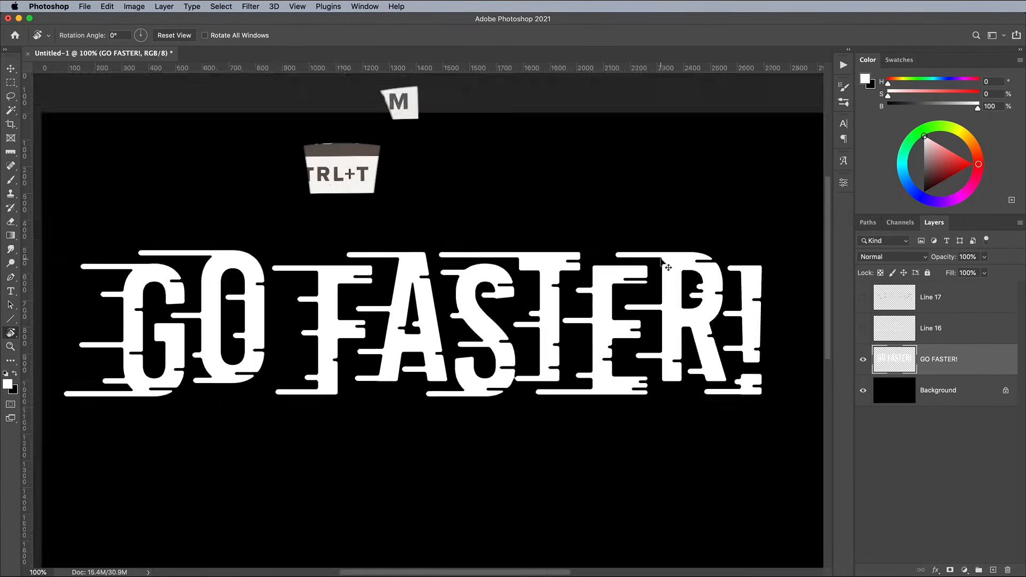
Transform the GO FASTER! text with a Flag warp at a bend of -30%
{"action": "key", "text": "super+t"}
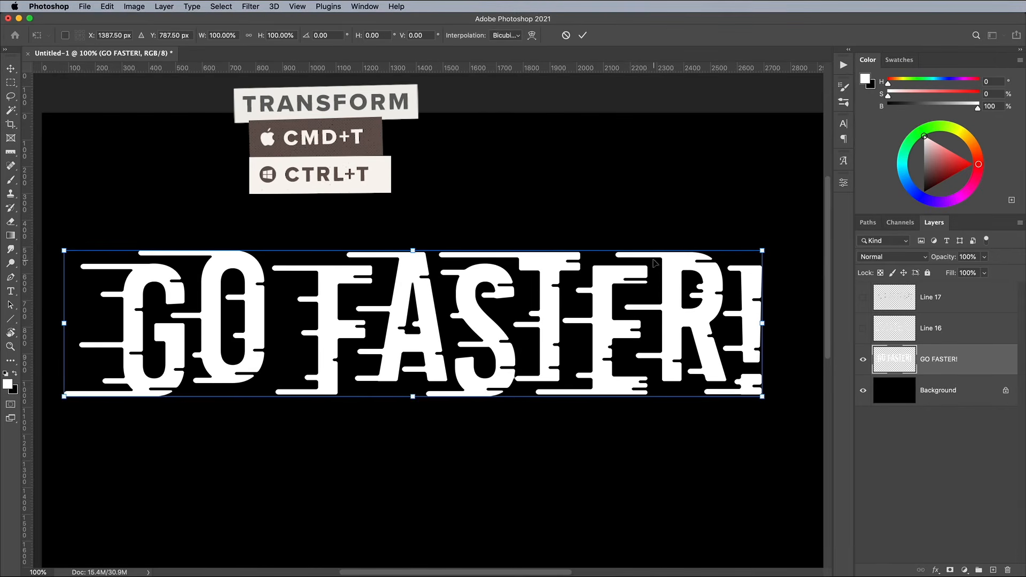
{"action": "left_click", "coordinate": [532, 34]}
{"action": "left_click", "coordinate": [271, 36]}
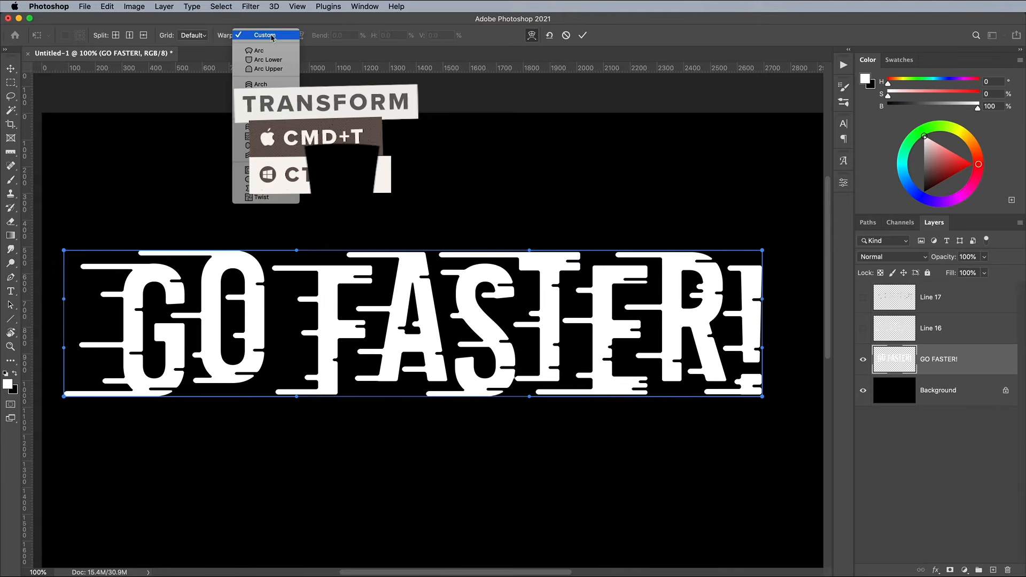
{"action": "left_click", "coordinate": [257, 128]}
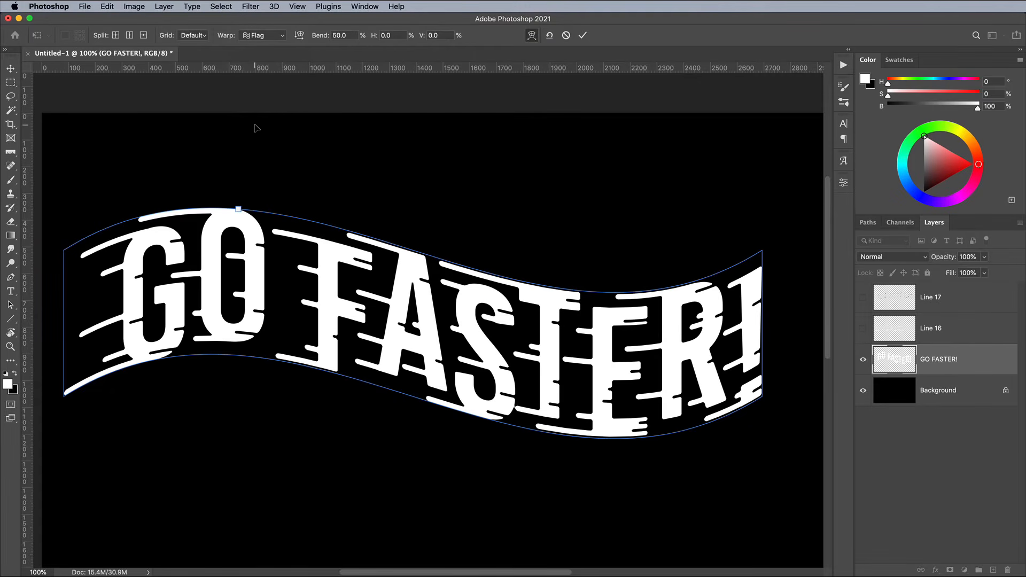
{"action": "type", "text": "-30"}
{"action": "key", "text": "Return"}
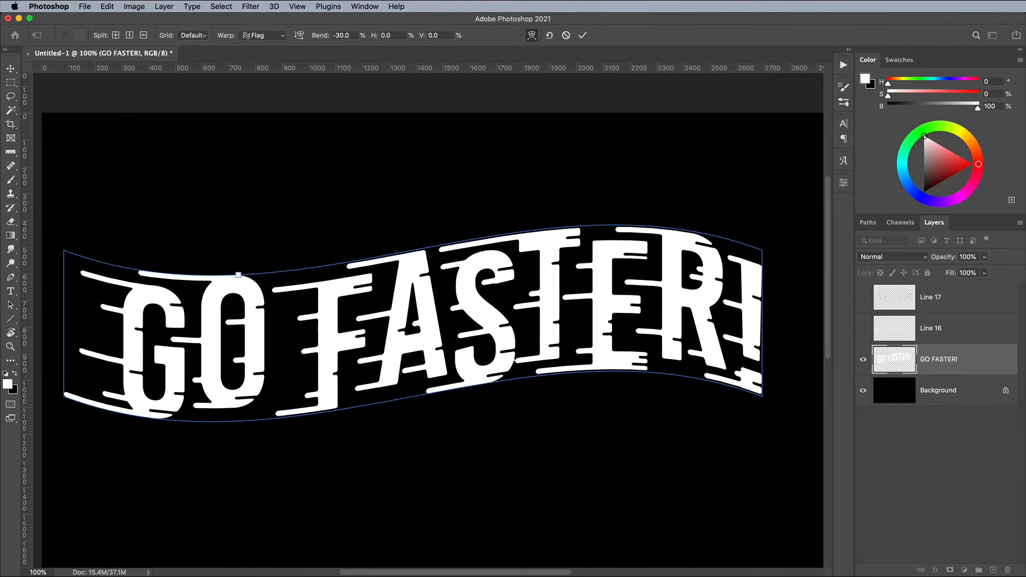
{"action": "key", "text": "Return"}
{"action": "key", "text": "r"}
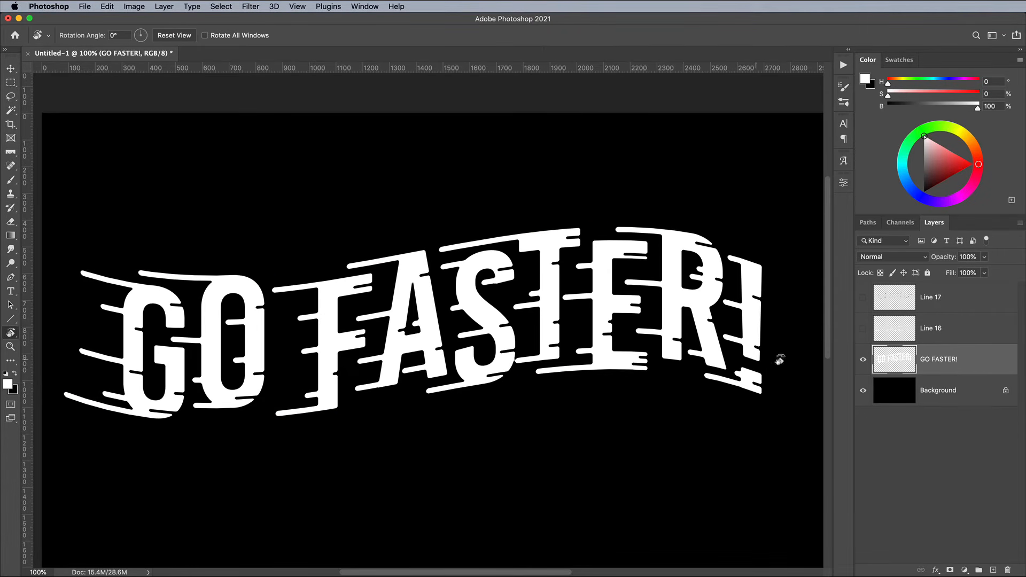
Add a Pattern Overlay to the GO FASTER! layer and import the pattern file SG Grainy Speckle Textures.pat
{"action": "left_click", "coordinate": [935, 570]}
{"action": "left_click", "coordinate": [844, 458]}
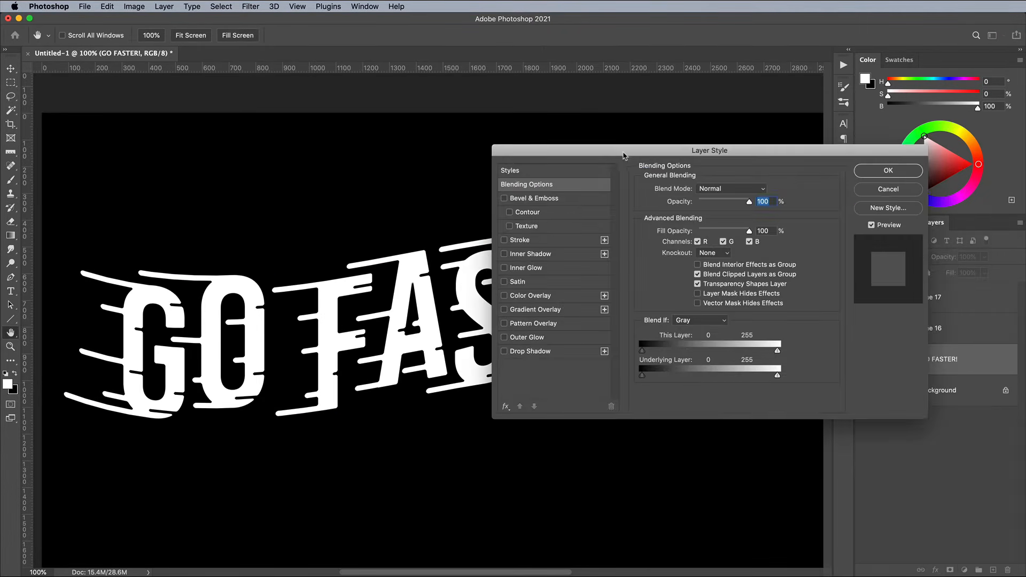
{"action": "left_click", "coordinate": [534, 324]}
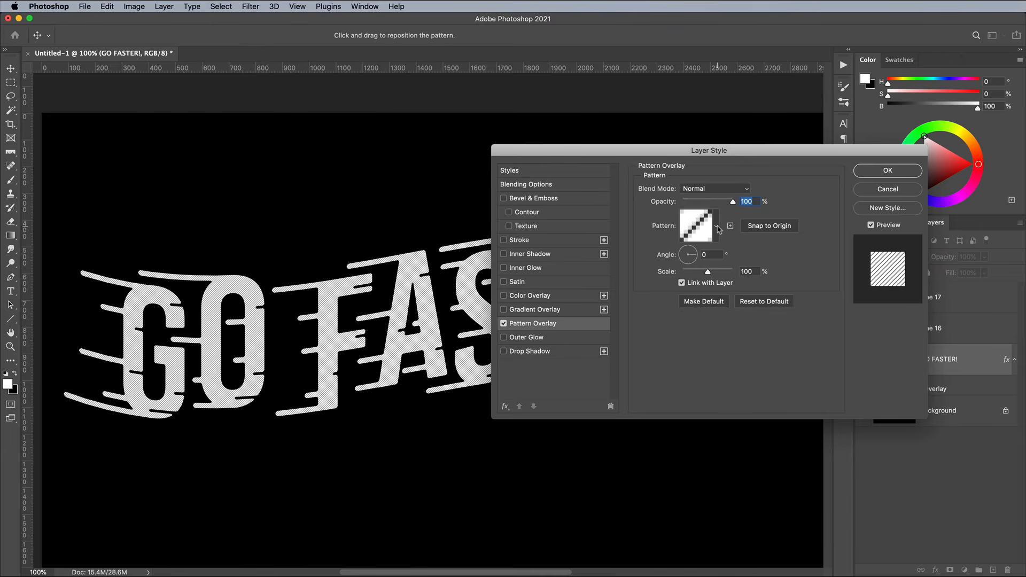
{"action": "left_click", "coordinate": [717, 228]}
{"action": "left_click", "coordinate": [797, 255]}
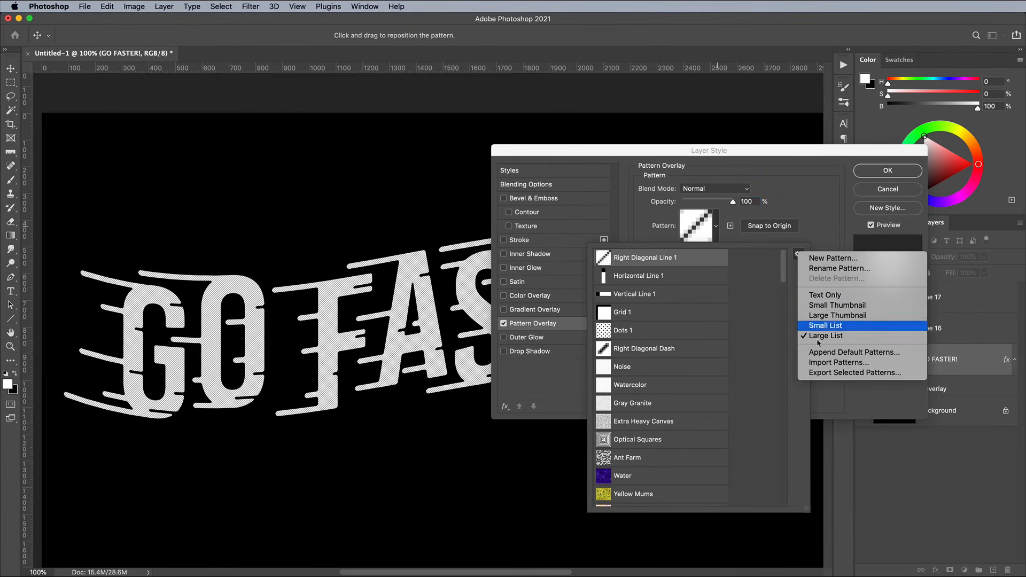
{"action": "left_click", "coordinate": [822, 365]}
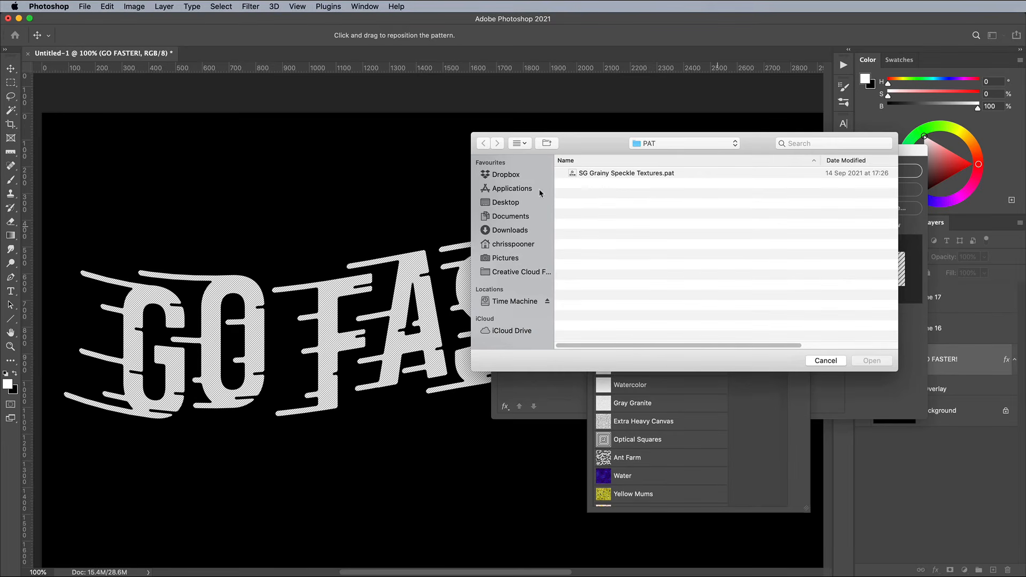
{"action": "left_click", "coordinate": [596, 174]}
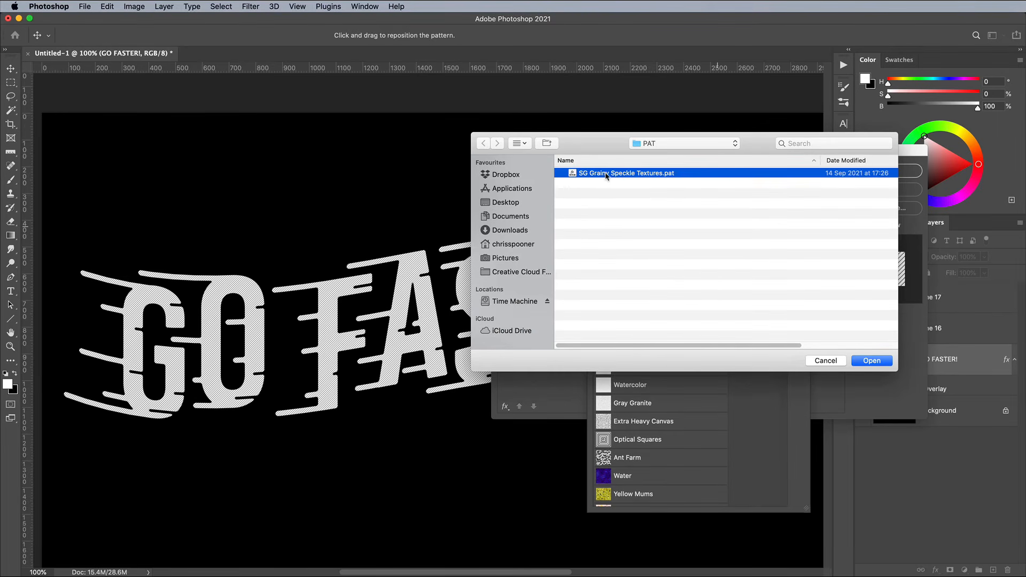
{"action": "left_click", "coordinate": [867, 361]}
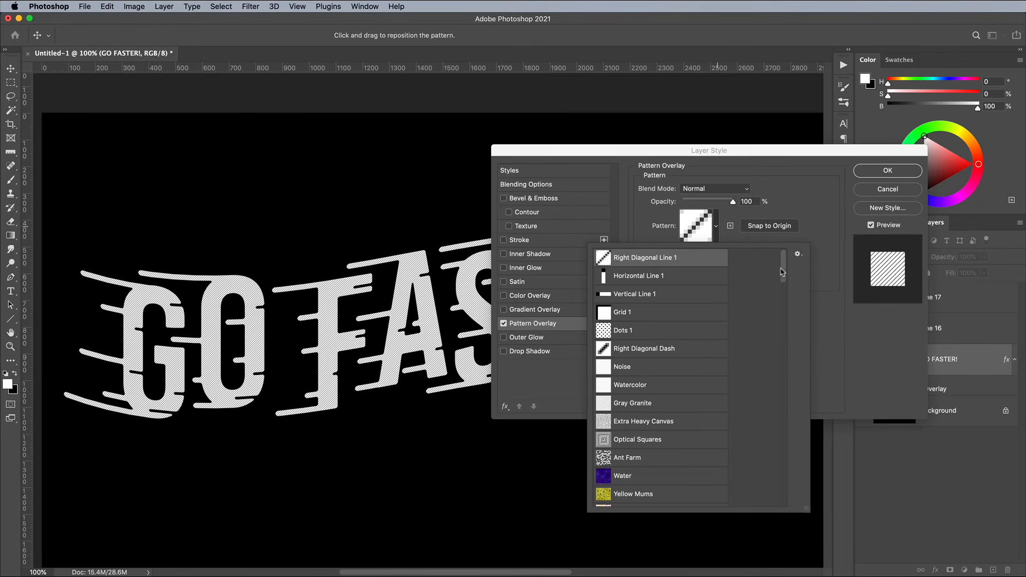
Preview the imported grainy speckle textures one after another and choose SG Grainy Speckle Texture 10 as the overlay pattern
{"action": "scroll", "coordinate": [680, 451], "scroll_direction": "down", "scroll_amount": 15}
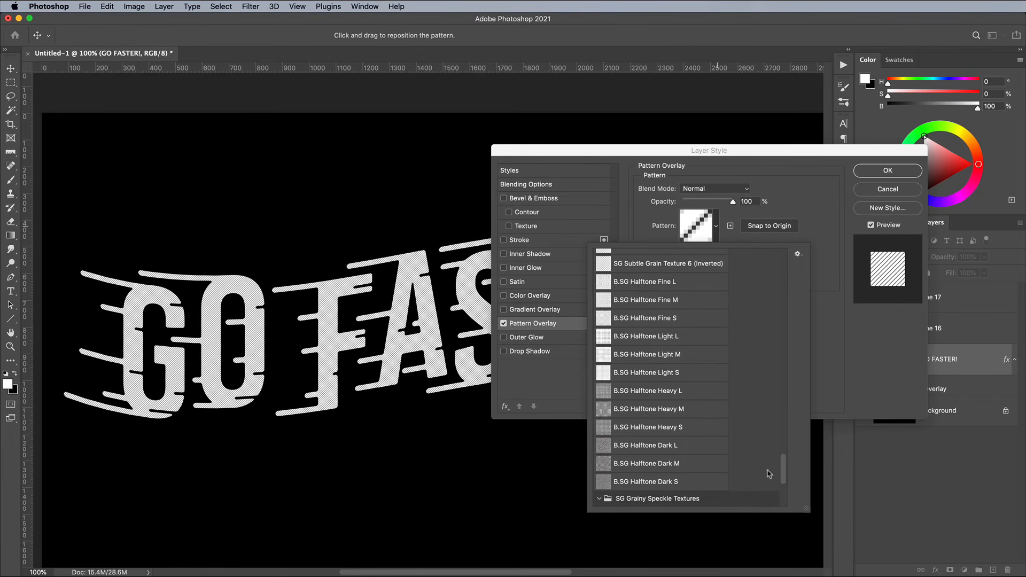
{"action": "left_click", "coordinate": [599, 499]}
{"action": "scroll", "coordinate": [717, 384], "scroll_direction": "down", "scroll_amount": 3}
{"action": "left_click", "coordinate": [676, 336]}
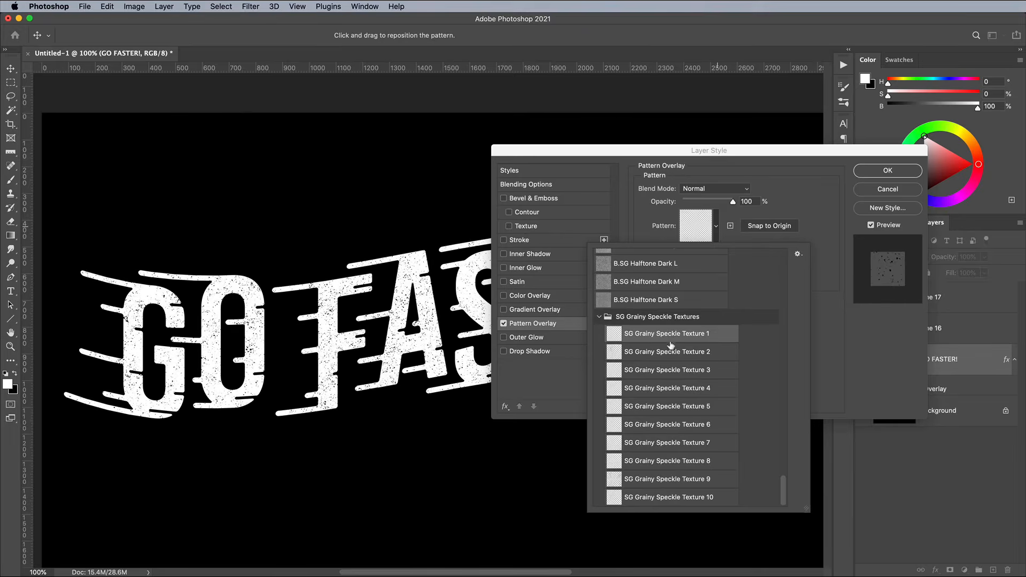
{"action": "left_click", "coordinate": [668, 353]}
{"action": "left_click", "coordinate": [666, 369]}
{"action": "left_click", "coordinate": [667, 388]}
{"action": "left_click", "coordinate": [667, 407]}
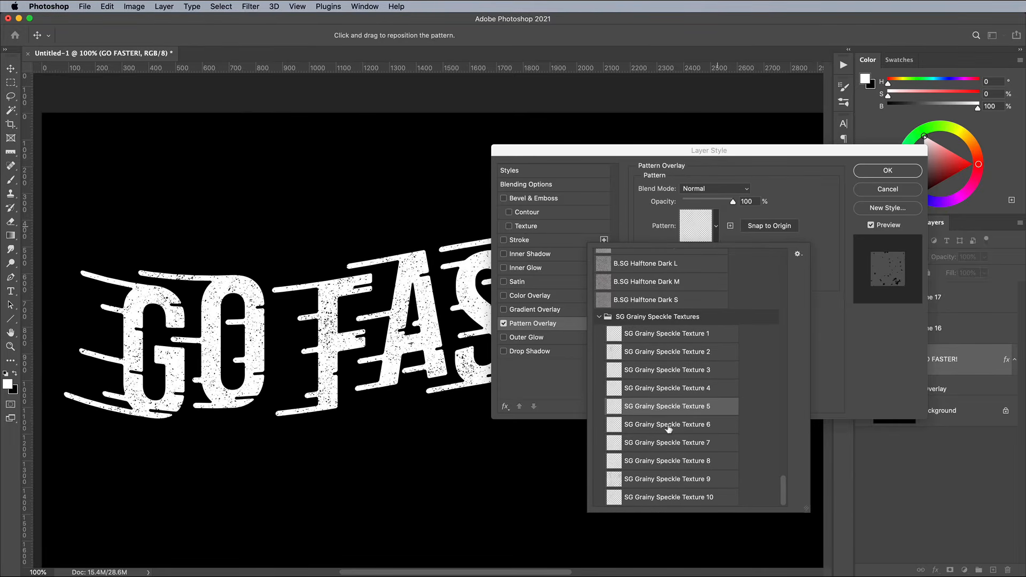
{"action": "left_click", "coordinate": [668, 426]}
{"action": "left_click", "coordinate": [669, 444]}
{"action": "left_click", "coordinate": [670, 462]}
{"action": "left_click", "coordinate": [672, 479]}
{"action": "left_click", "coordinate": [674, 490]}
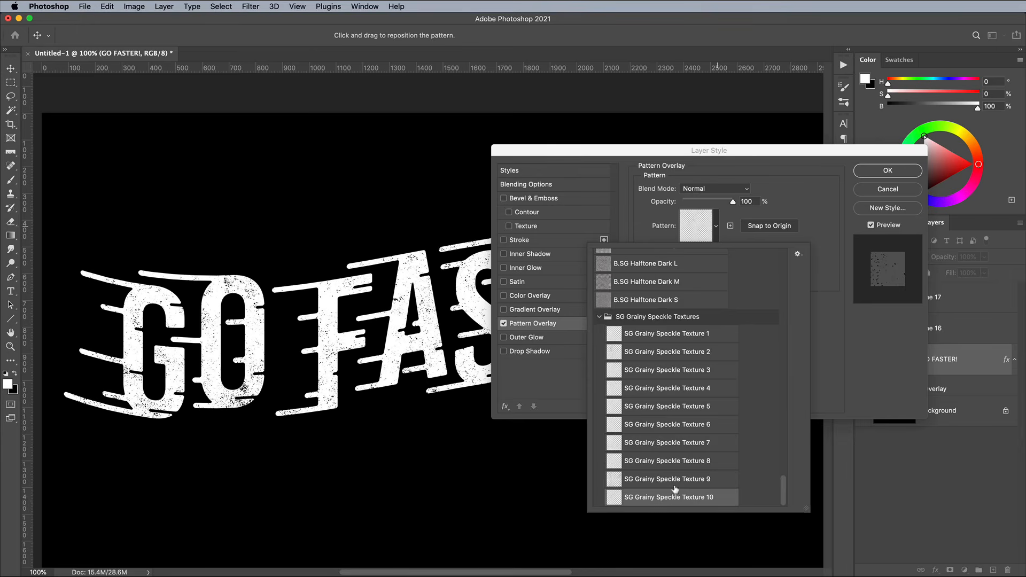
{"action": "left_click", "coordinate": [826, 278]}
Add a white 10 px stroke positioned Inside to the textured text and apply the layer style
{"action": "key", "text": "super+equal"}
{"action": "key", "text": "super+equal"}
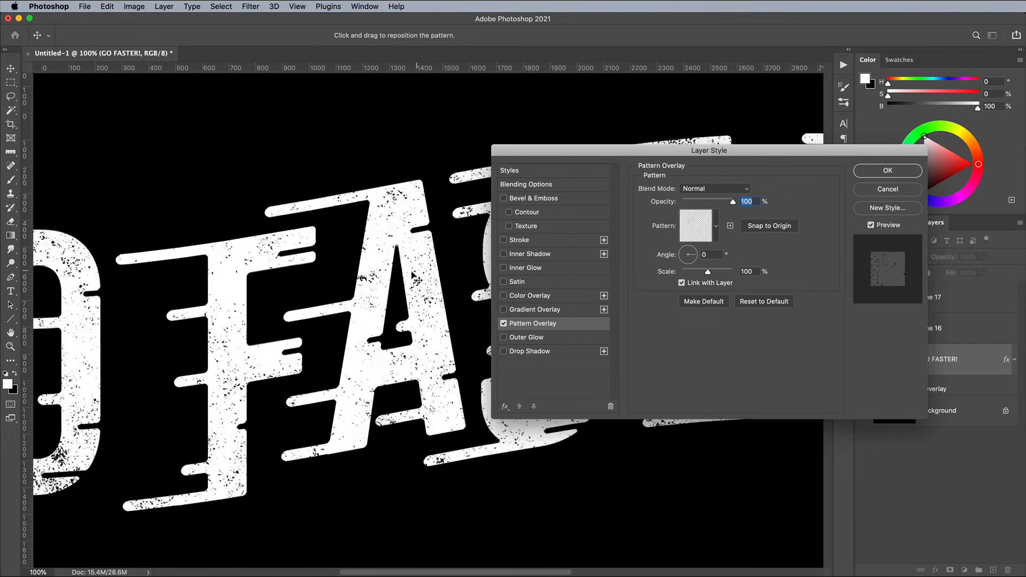
{"action": "left_click", "coordinate": [520, 241]}
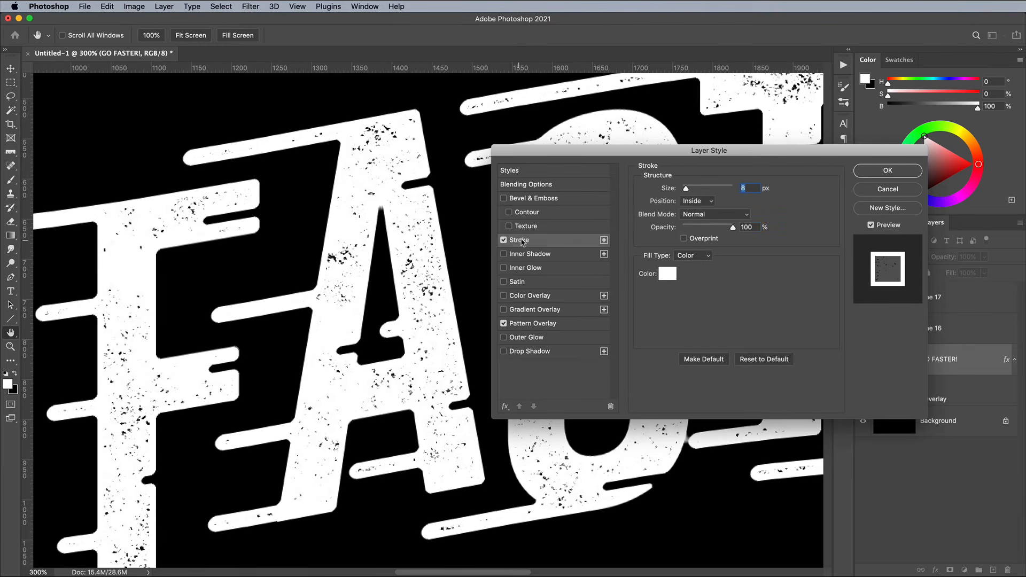
{"action": "left_click", "coordinate": [689, 203]}
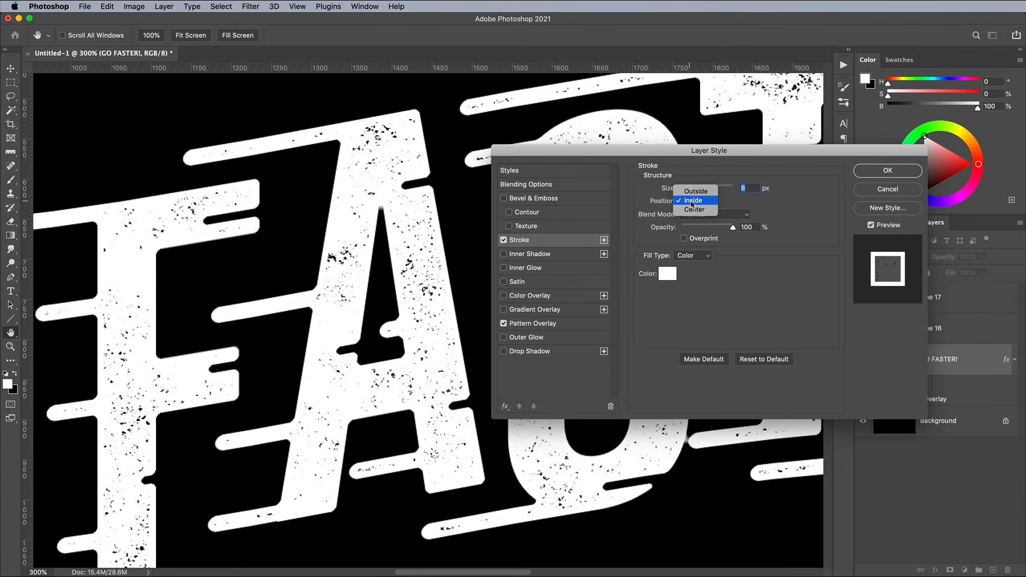
{"action": "left_click", "coordinate": [693, 201]}
{"action": "key", "text": "Up"}
{"action": "key", "text": "Up"}
{"action": "key", "text": "Up"}
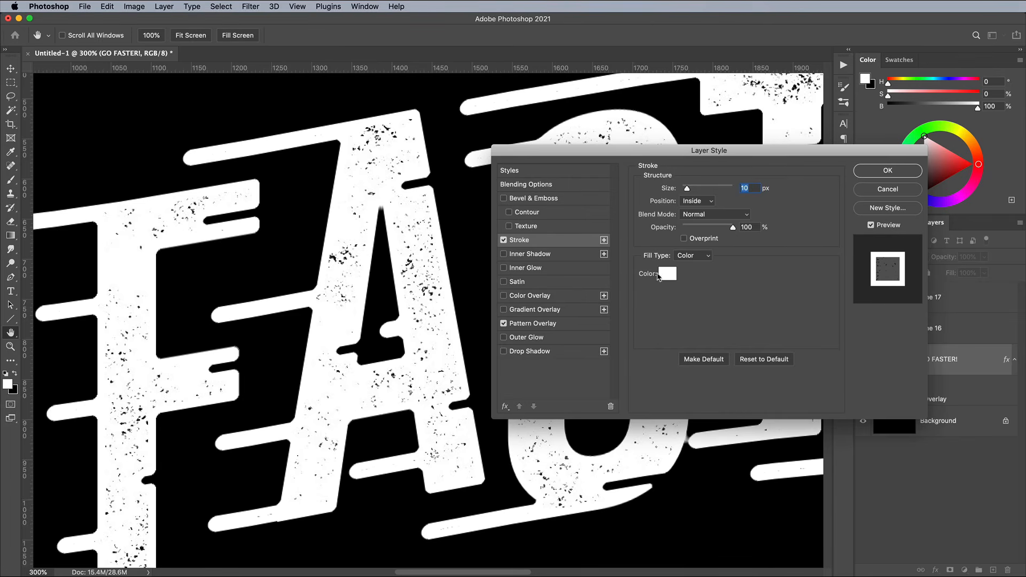
{"action": "left_click", "coordinate": [868, 175]}
{"action": "key", "text": "super+minus"}
{"action": "key", "text": "super+minus"}
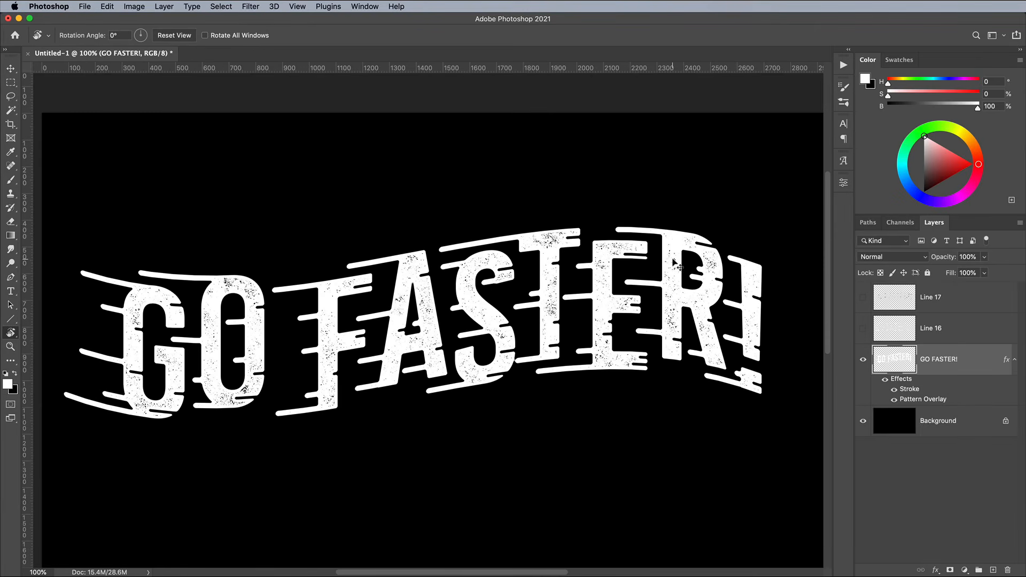